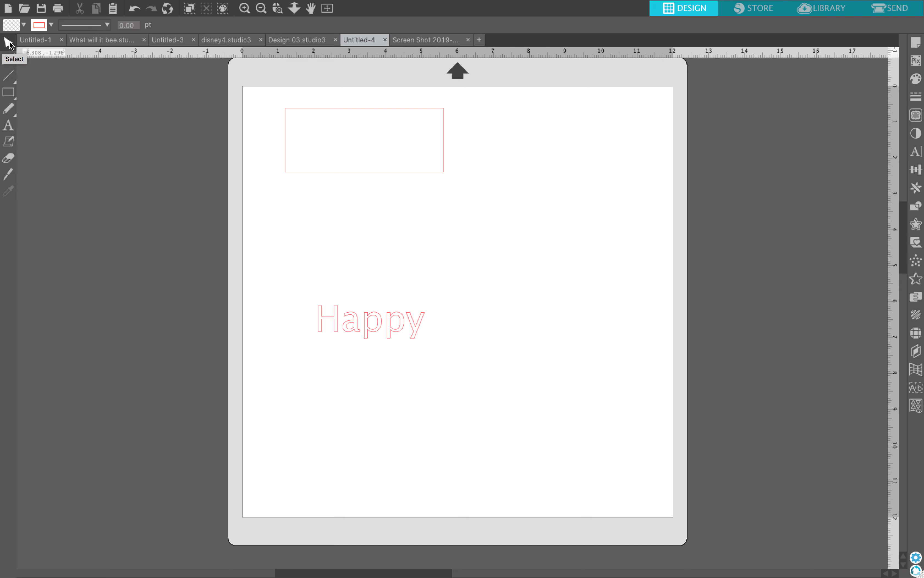
left_click(312, 172)
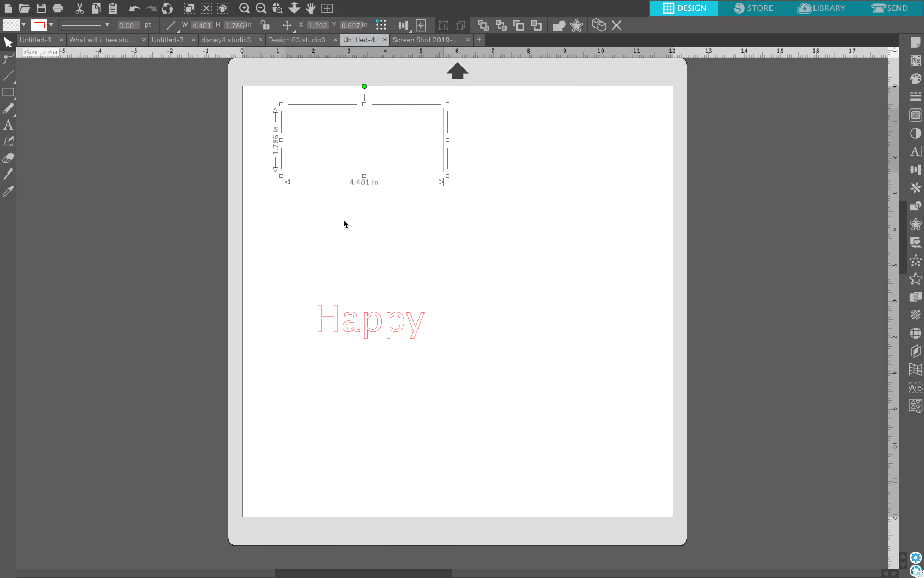
left_click(367, 323)
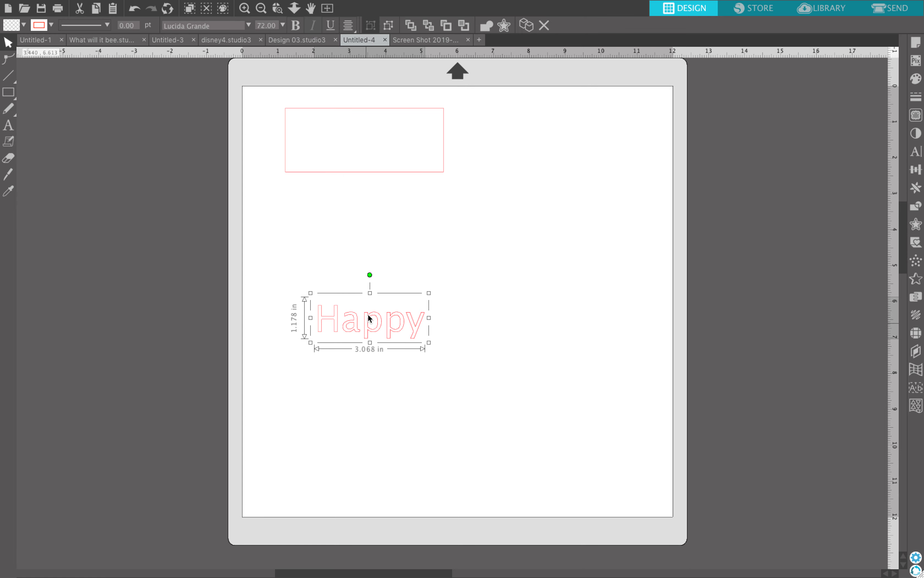
left_click(402, 241)
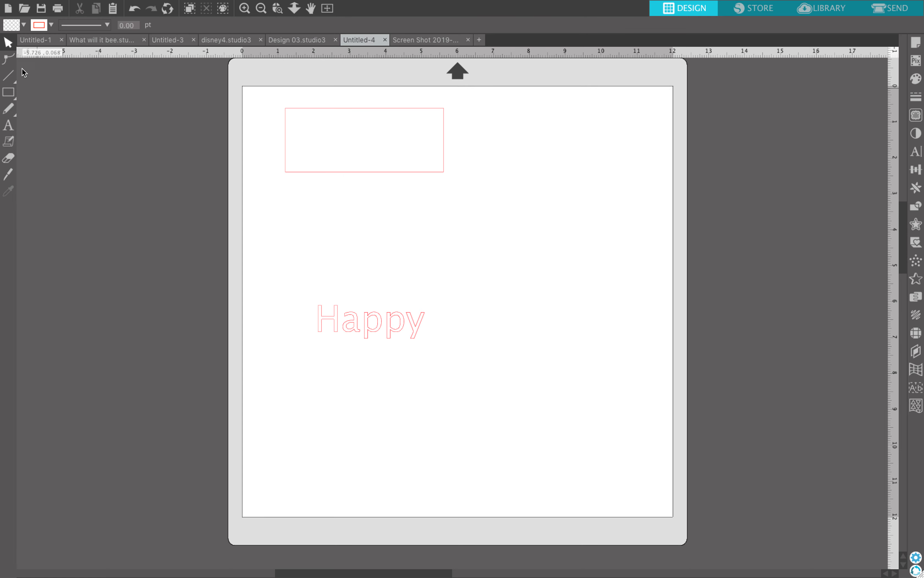
- In point editing, move the rectangle's lower-right corner out to about X 7.9 in and its lower-left corner down to about Y 5.2 in
left_click(9, 61)
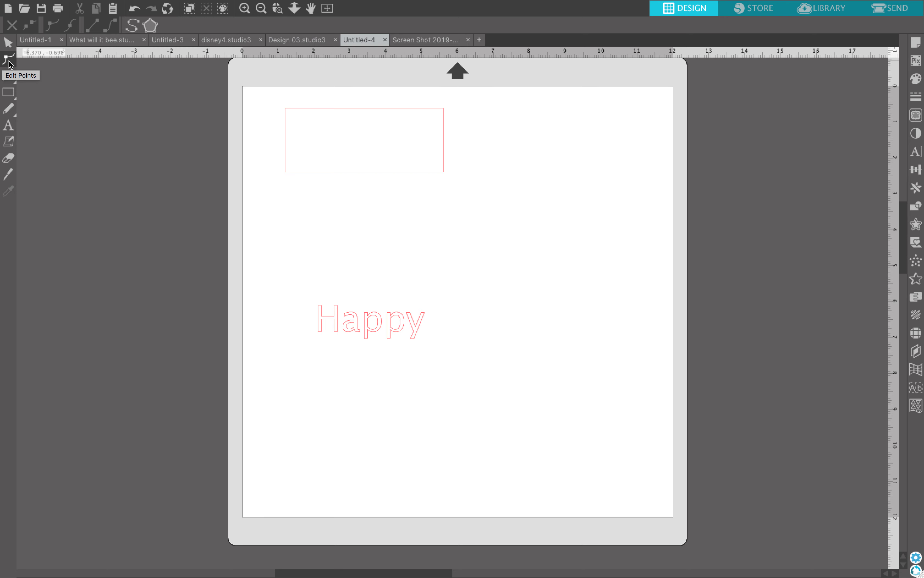
left_click(345, 173)
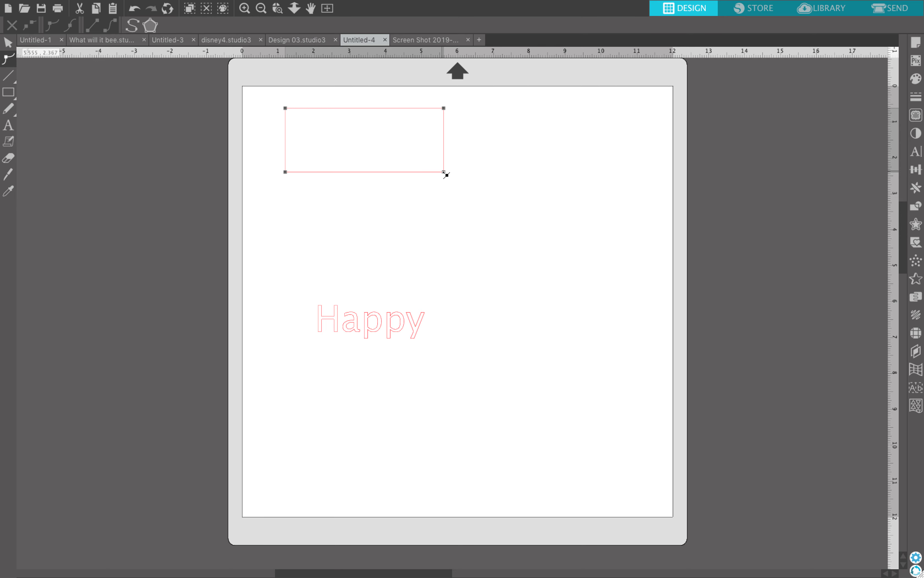
left_click_drag(446, 175, 527, 182)
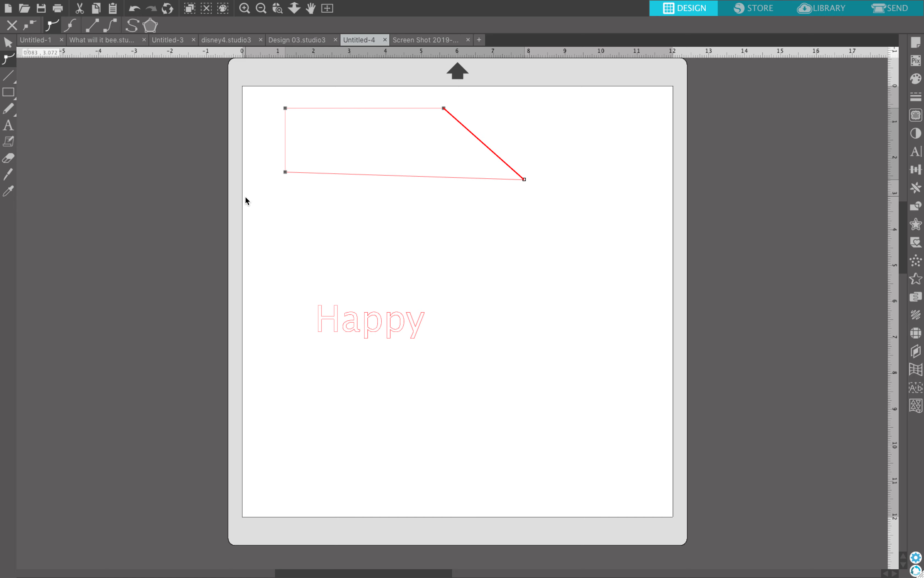
left_click_drag(287, 174, 273, 274)
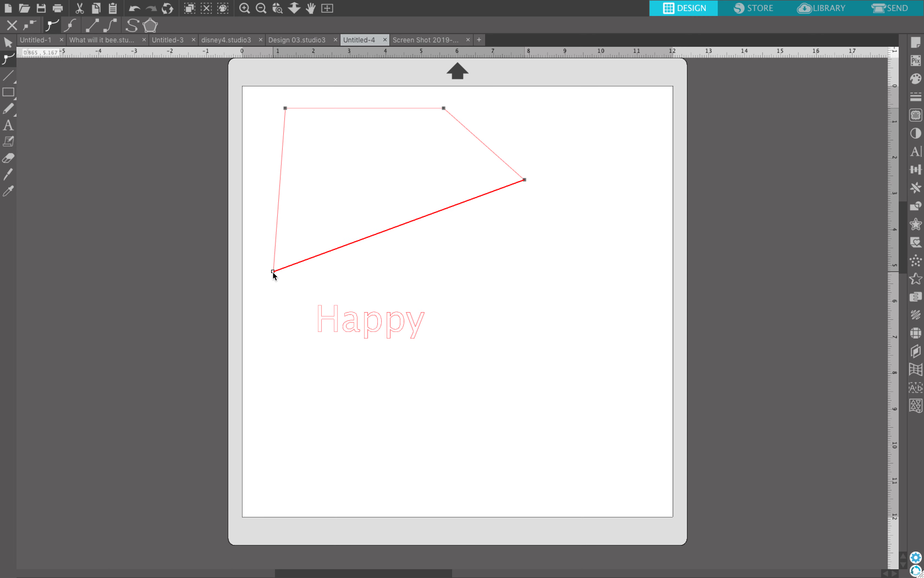
- Add a point midway along the shape's slanted lower edge and move it inward to about X 3.6, Y 1.5 in
left_click(403, 227)
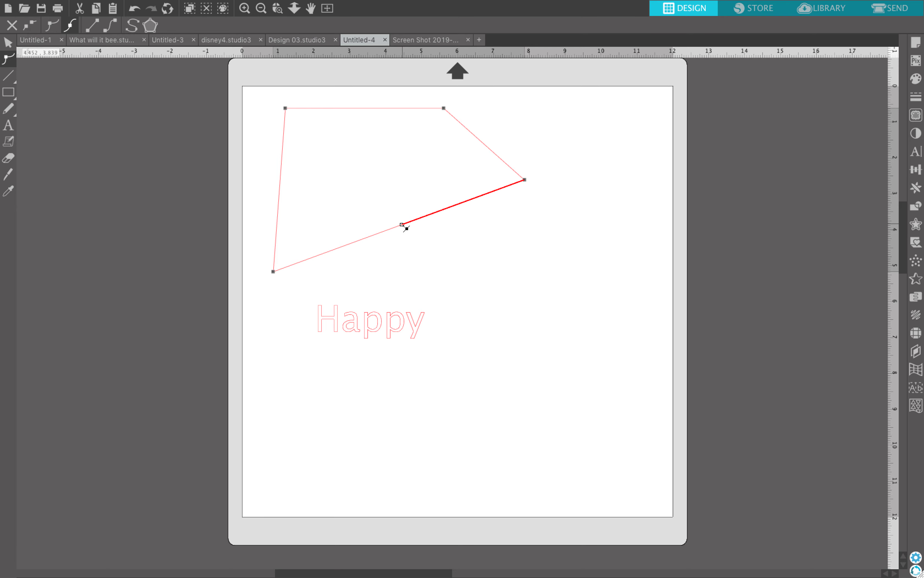
left_click_drag(403, 226, 371, 140)
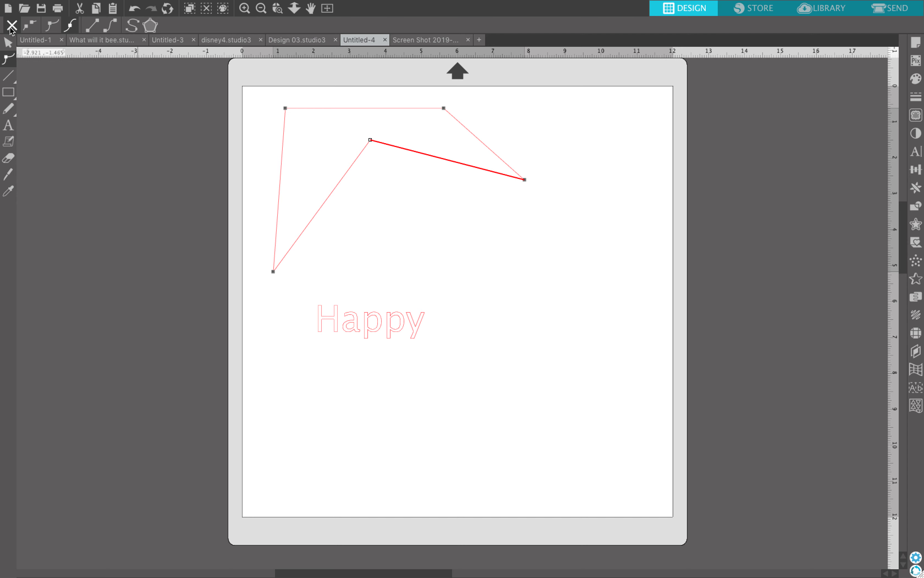
- Break the path at the inner point, pull the two loose ends apart and join them again
left_click(33, 29)
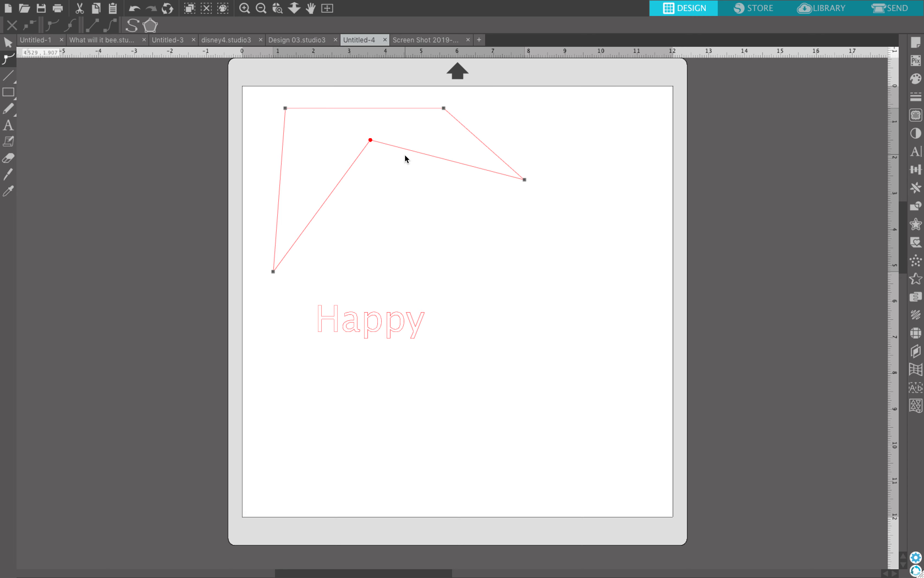
mouse_move(378, 148)
left_mouse_down()
mouse_move(401, 152)
mouse_move(359, 164)
mouse_move(385, 143)
mouse_move(393, 152)
left_mouse_up()
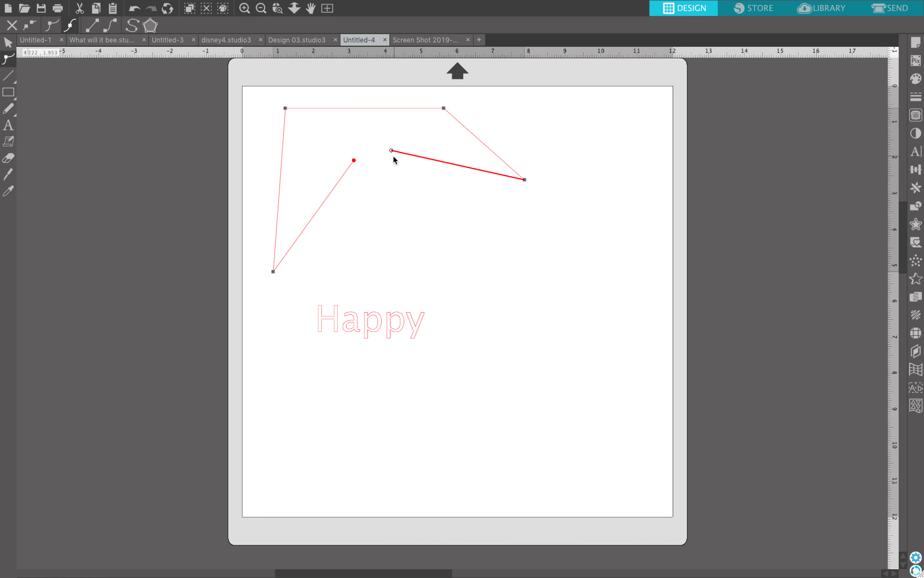
mouse_move(392, 151)
left_mouse_down()
mouse_move(377, 139)
mouse_move(355, 161)
mouse_move(378, 140)
mouse_move(401, 184)
mouse_move(373, 130)
mouse_move(378, 149)
left_mouse_up()
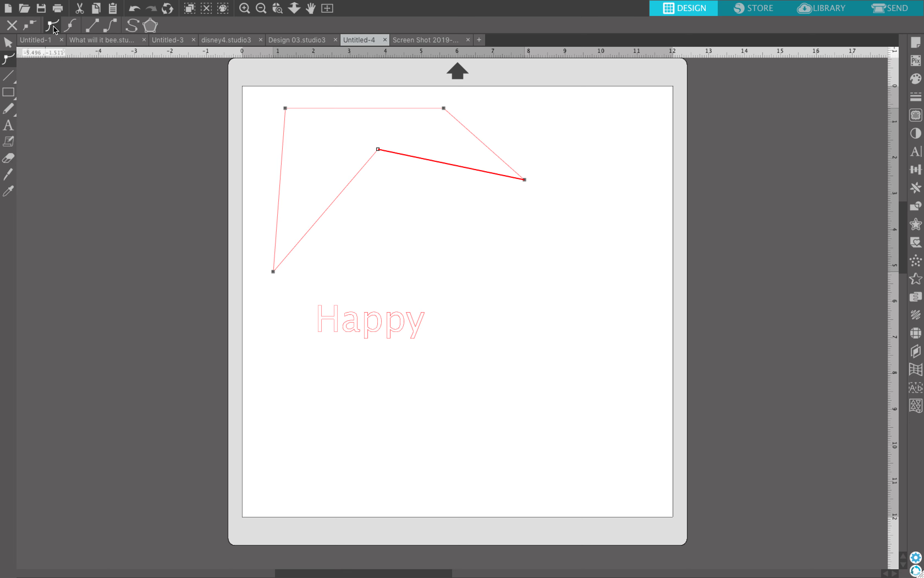
- Make the rejoined point a corner, and add another point on the edge beside it, moved to about X 6.1, Y 2.1 in
left_click(50, 28)
left_click(437, 162)
left_click_drag(437, 161, 462, 160)
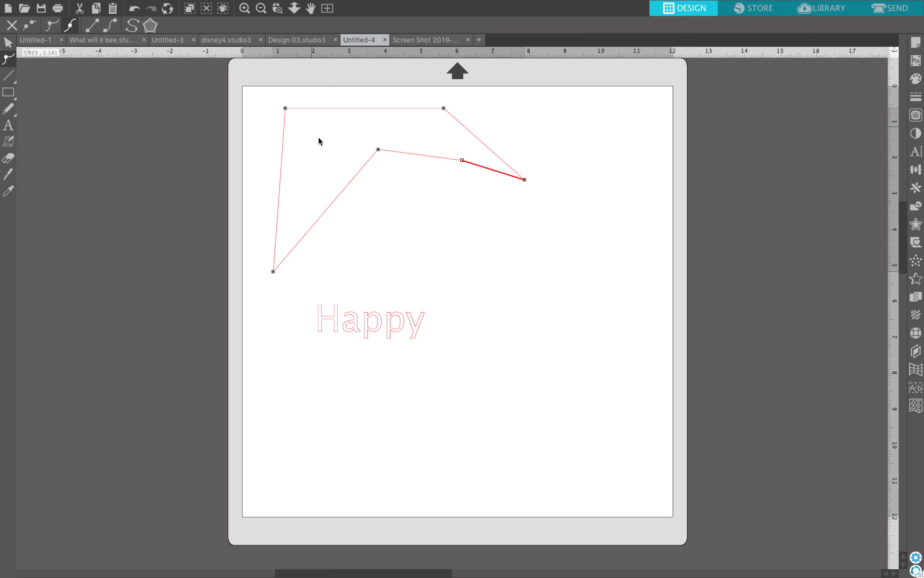
- Copy the red Elmo face layer from Design 03.studio3 into Untitled-4 and place it below the polygon, at about X 5.2, Y 3.3 in
left_click(289, 41)
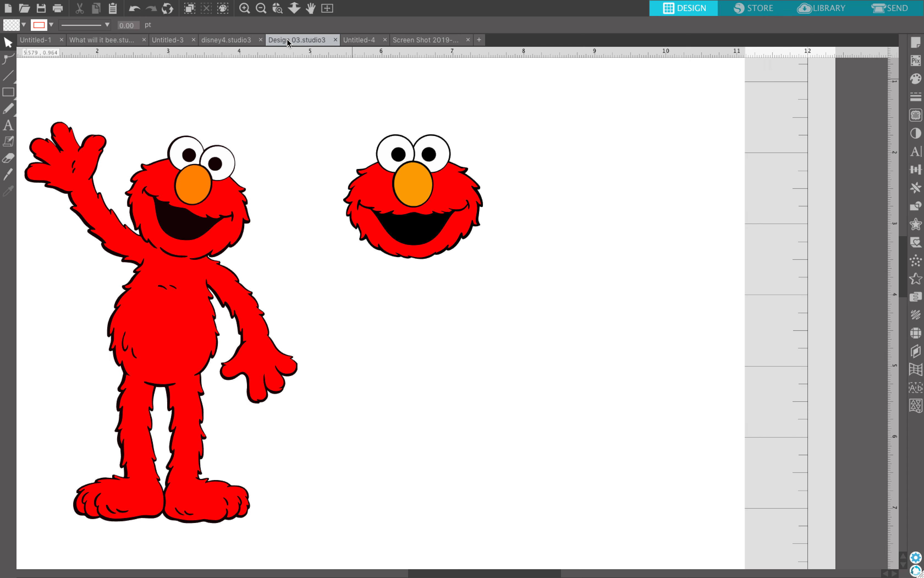
left_click(463, 225)
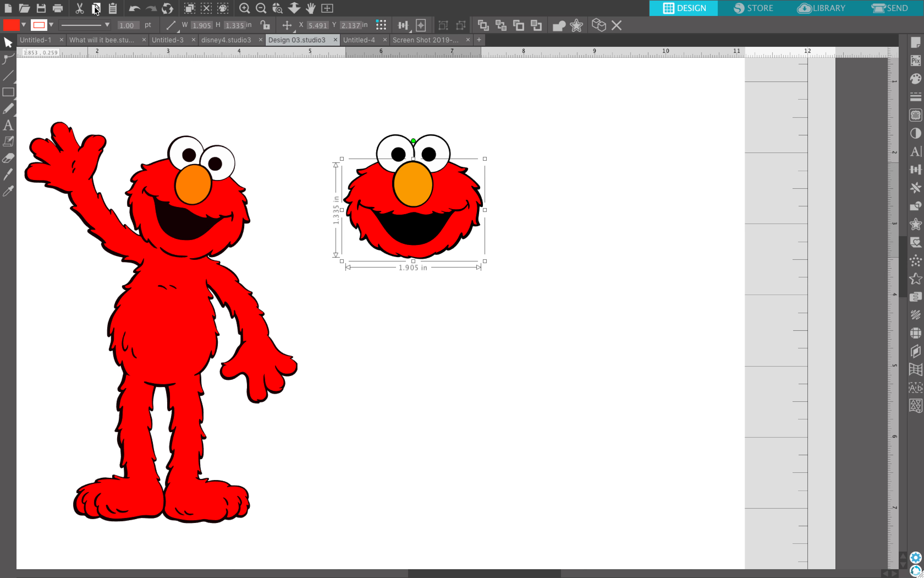
left_click(96, 8)
left_click(426, 42)
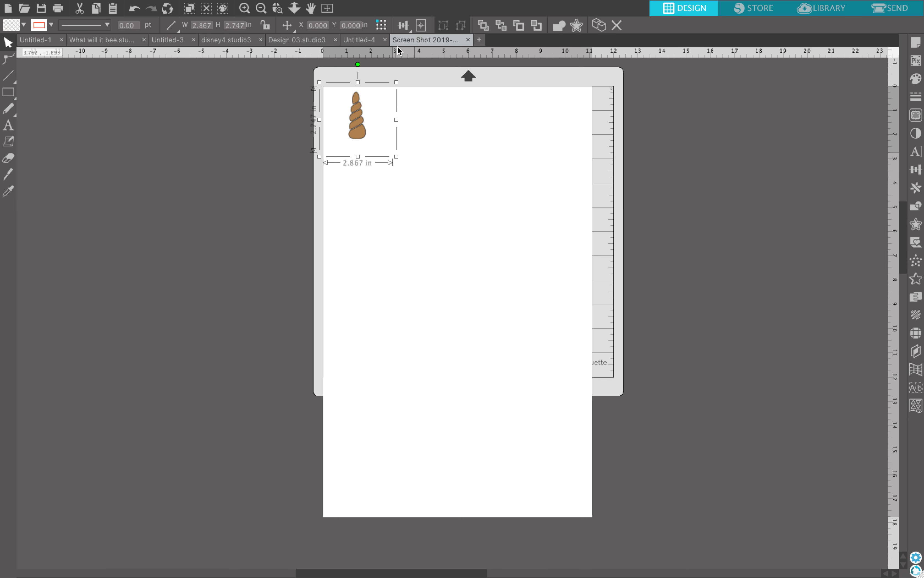
left_click(375, 42)
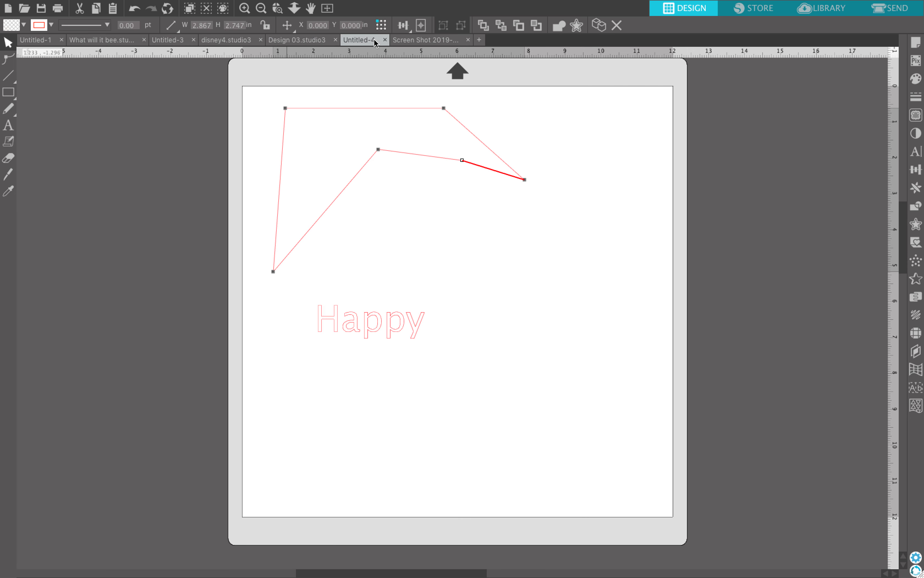
left_click(113, 9)
left_click_drag(494, 193, 481, 235)
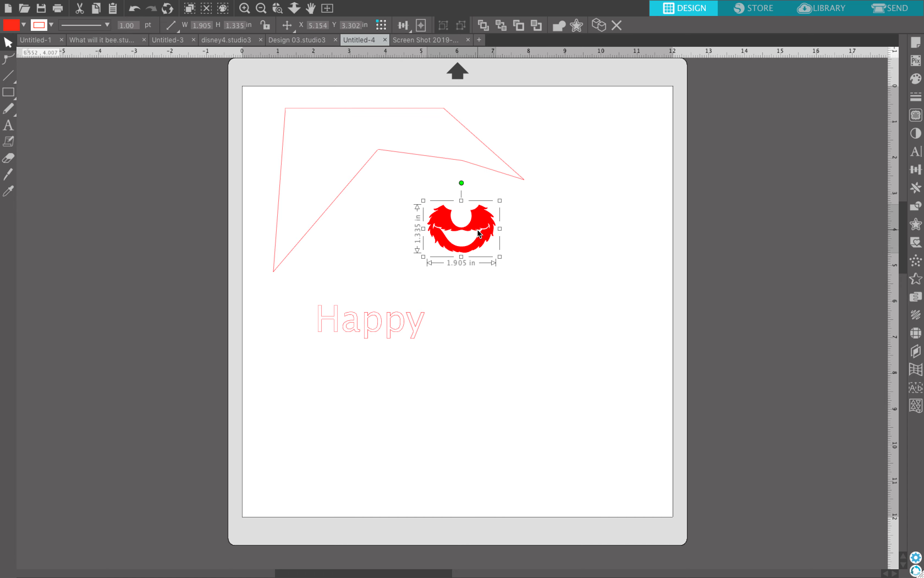
- Try moving an edge point near the mouth's upper-right side downward on the red face, and undo the move
double_click(478, 230)
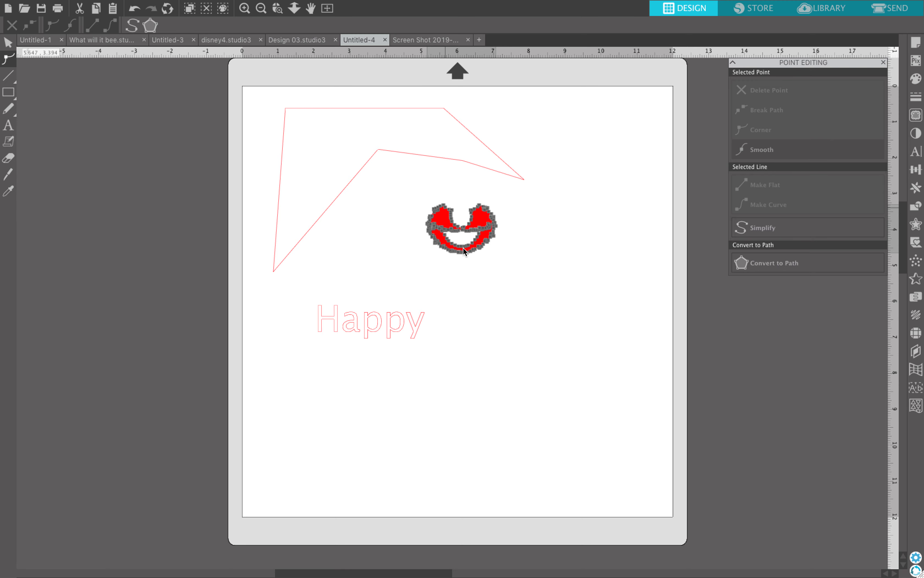
left_click(244, 8)
scroll(487, 157, "up", 3)
scroll(487, 157, "right", 2)
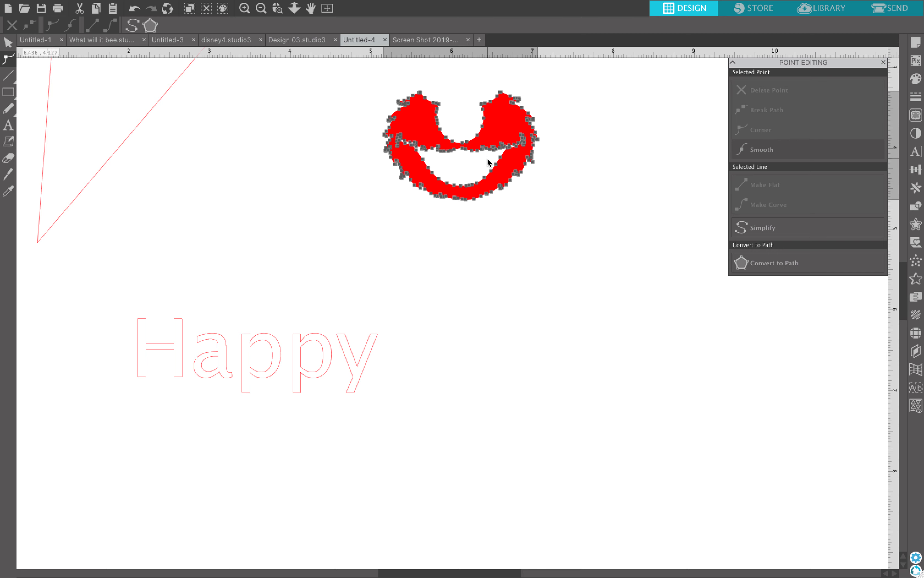
left_click(244, 8)
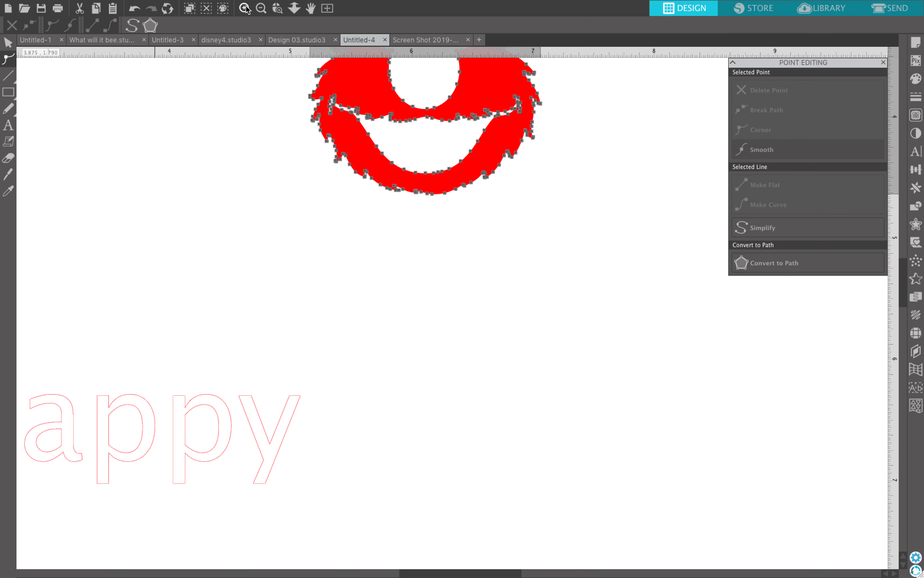
left_click(487, 112)
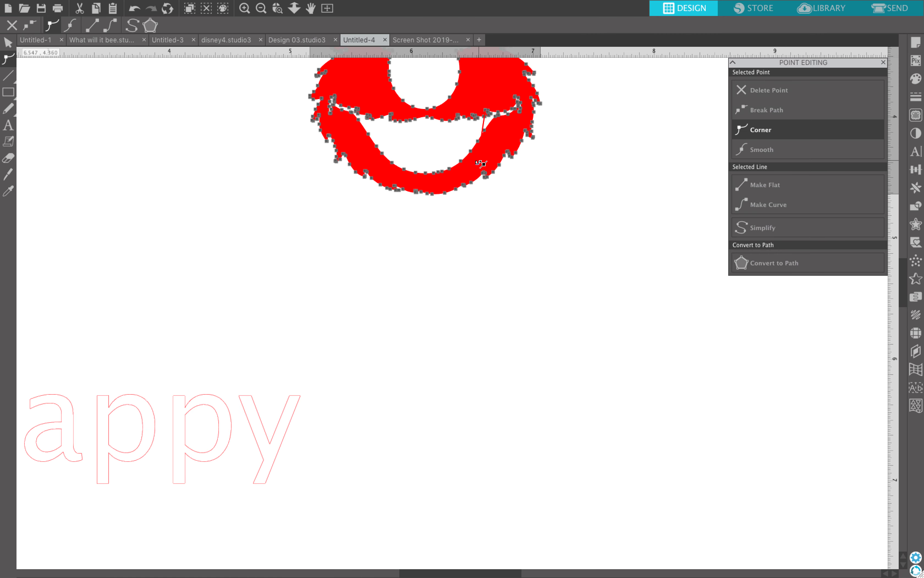
left_click(135, 8)
- Try Simplify on the red face's edit points, undo it and leave point editing
scroll(372, 118, "up", 5)
scroll(372, 119, "right", 2)
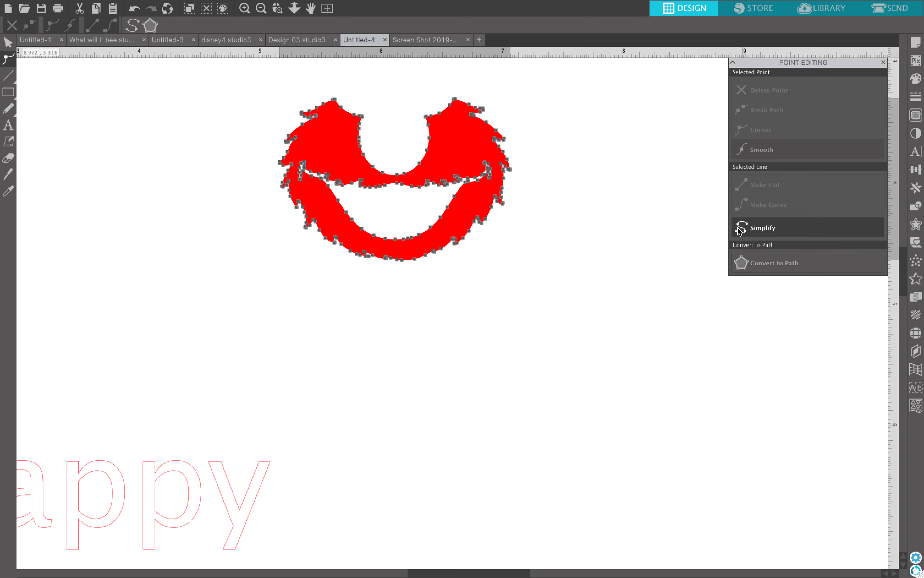
left_click(759, 231)
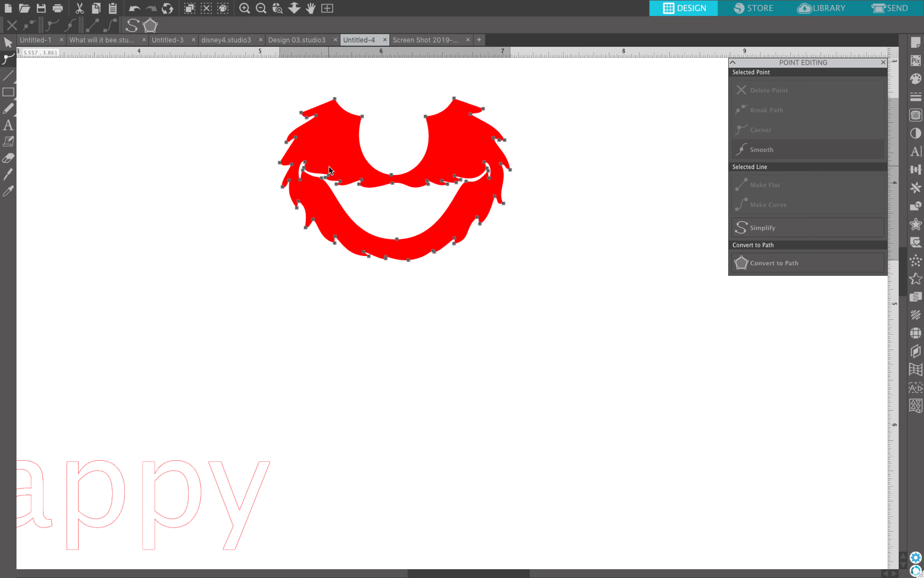
left_click(134, 8)
left_click(218, 110)
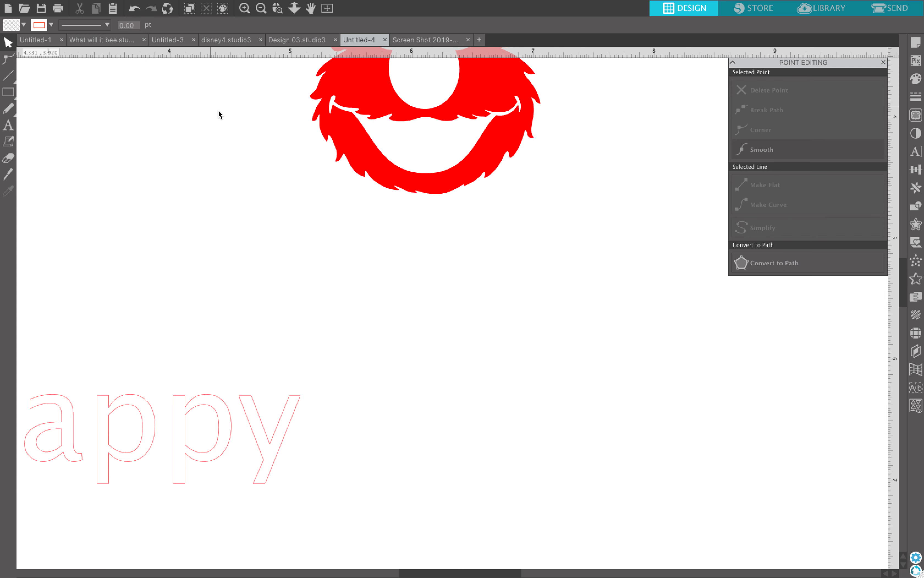
- Paste a second copy of the red face and place it beside the original at about X 3.2, Y 4.0 in
left_click(330, 134)
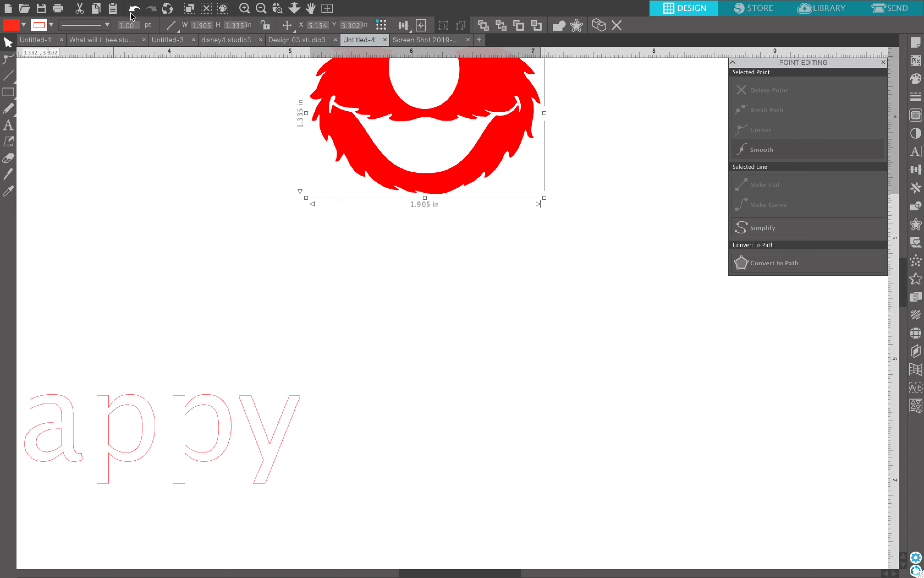
left_click(113, 9)
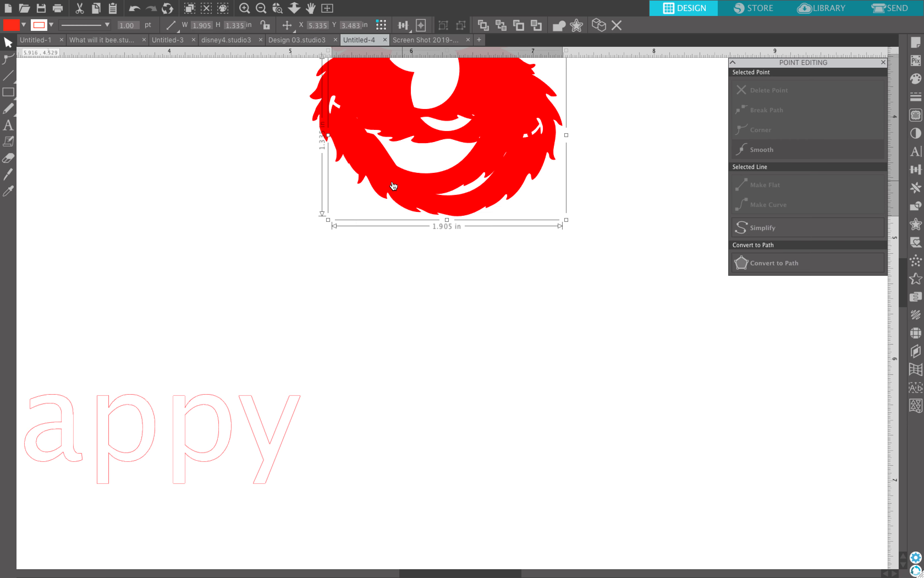
left_click_drag(393, 186, 145, 252)
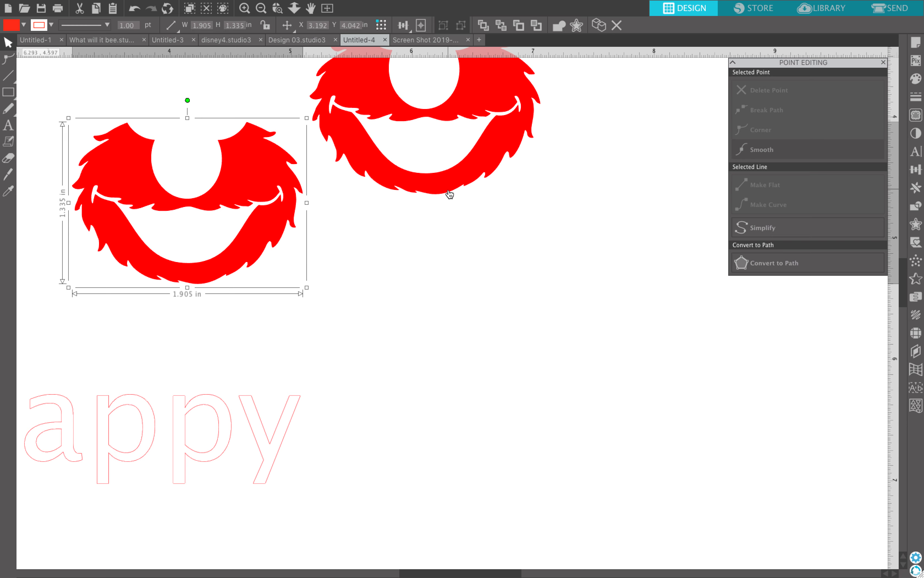
- Move the original red face down level with its copy and simplify its points
left_click_drag(450, 194, 463, 262)
double_click(463, 262)
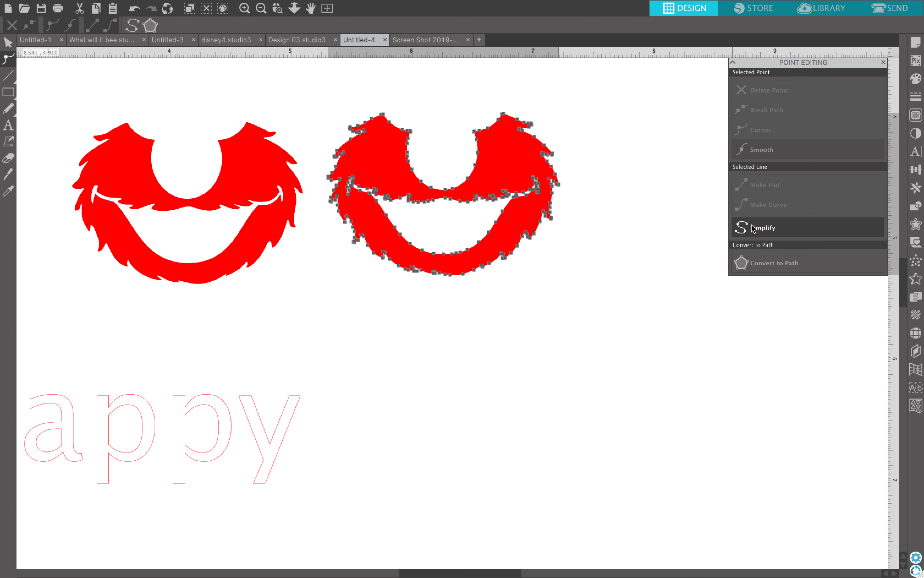
left_click(762, 228)
left_click(603, 292)
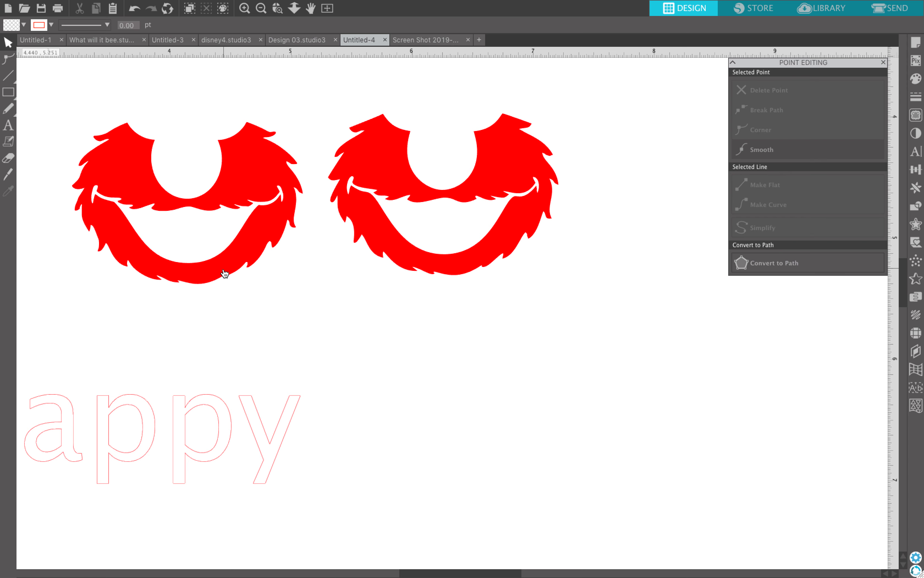
- Bring the unsimplified face next to the simplified one for comparison, and delete the simplified face
left_click_drag(227, 270, 248, 263)
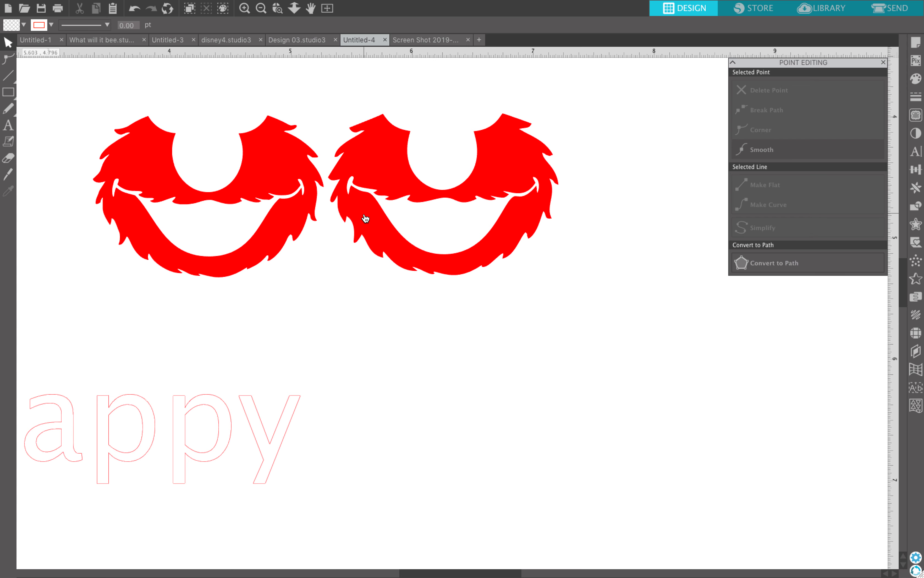
left_click(373, 226)
key("Delete")
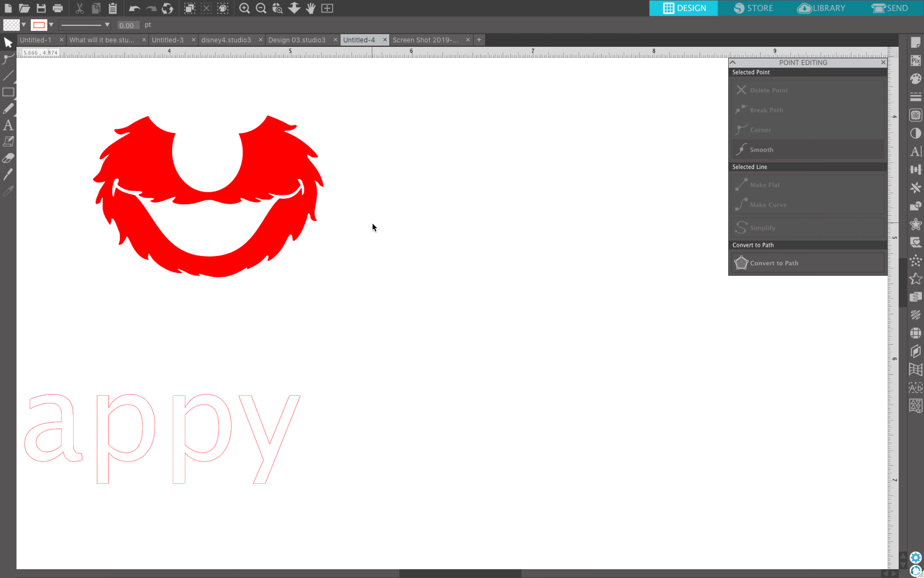
- Move the remaining red face to the right half of the page, its left edge at about X 7.9 in
left_click(262, 10)
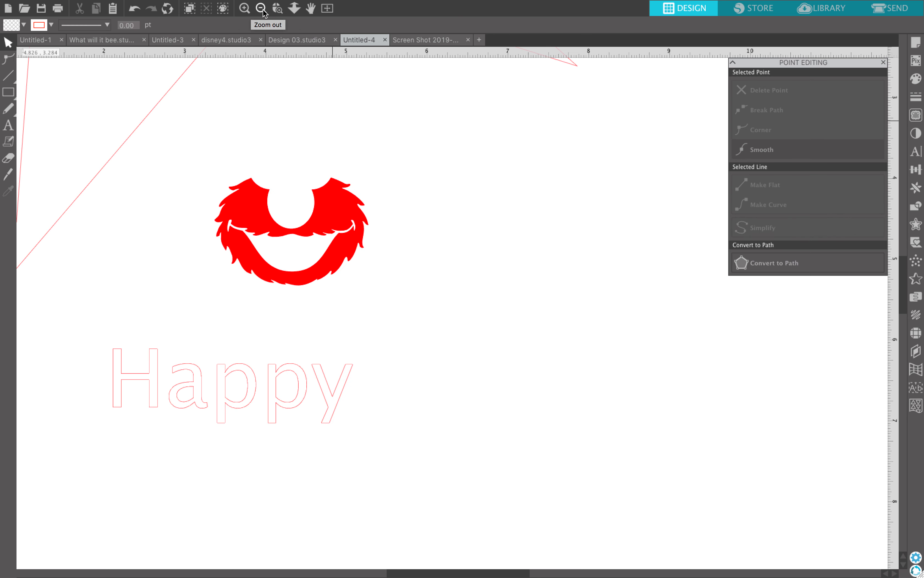
left_click(263, 12)
left_click_drag(376, 247, 619, 237)
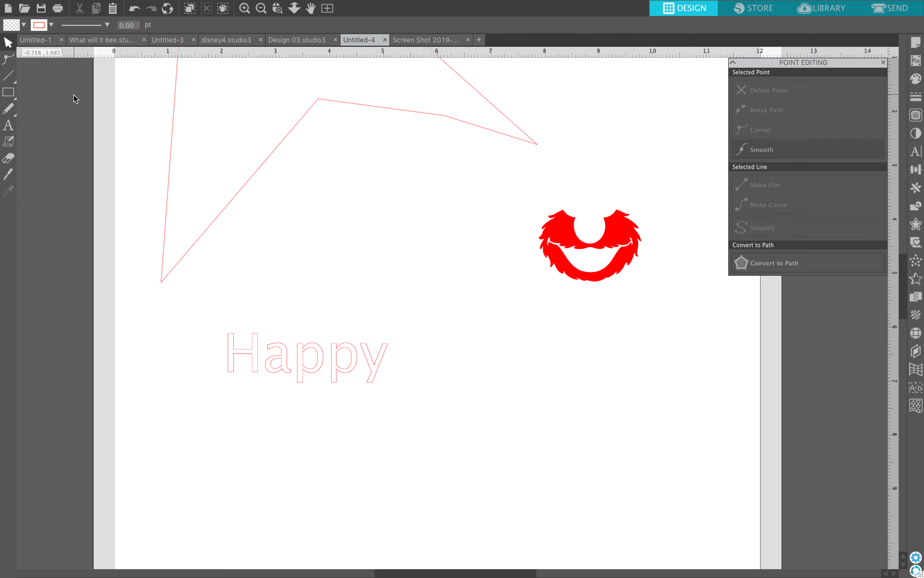
- Show the edit points of the reshaped red outline and inspect its top-left corner point
left_click(8, 59)
left_click(300, 125)
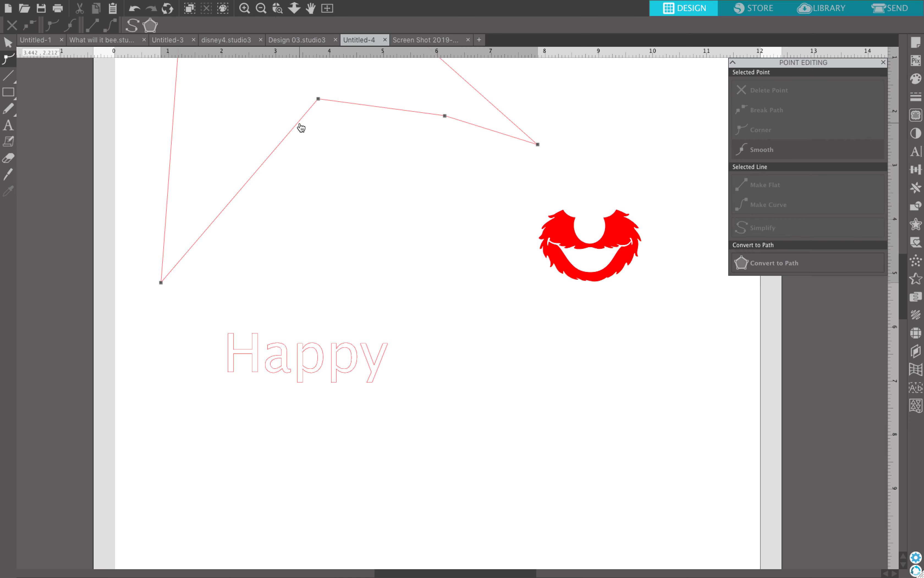
scroll(352, 194, "up", 3)
scroll(353, 192, "up", 3)
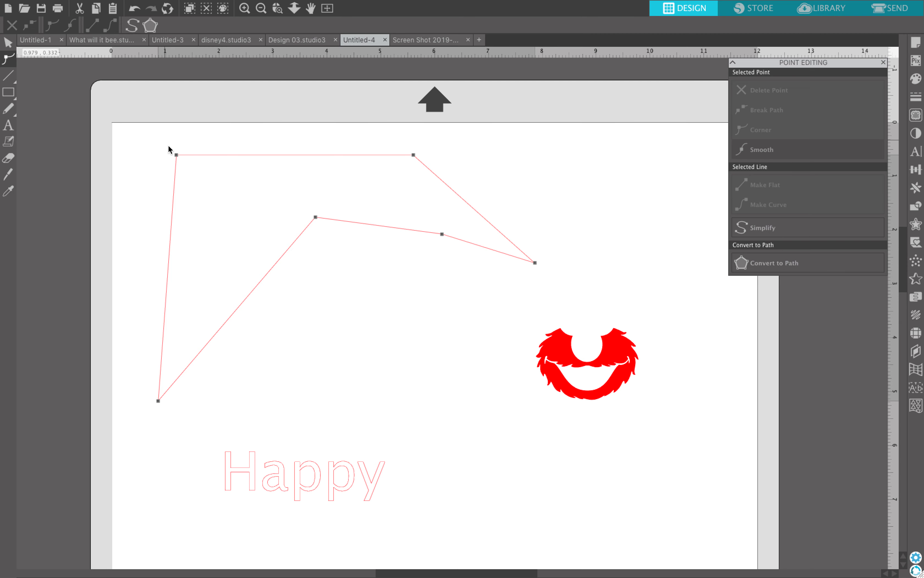
left_click(177, 155)
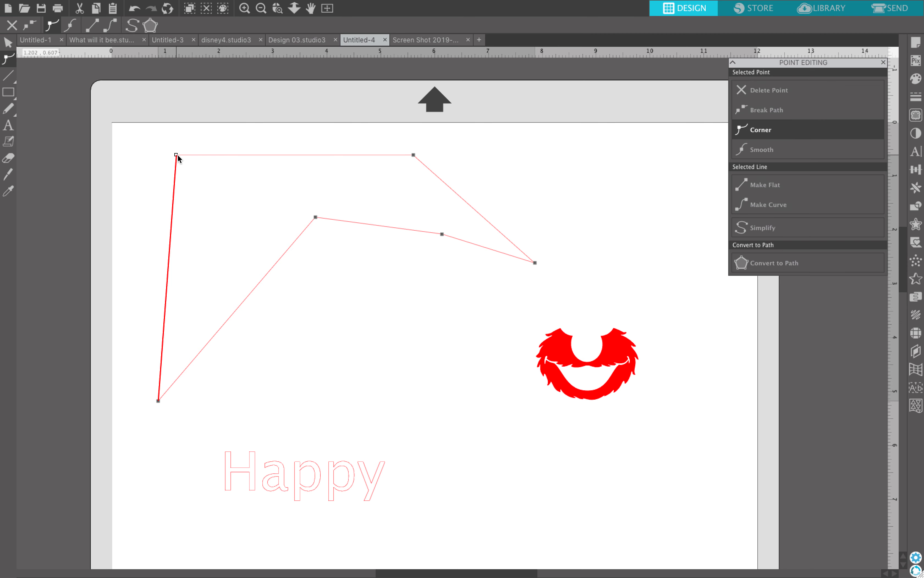
left_click(142, 144)
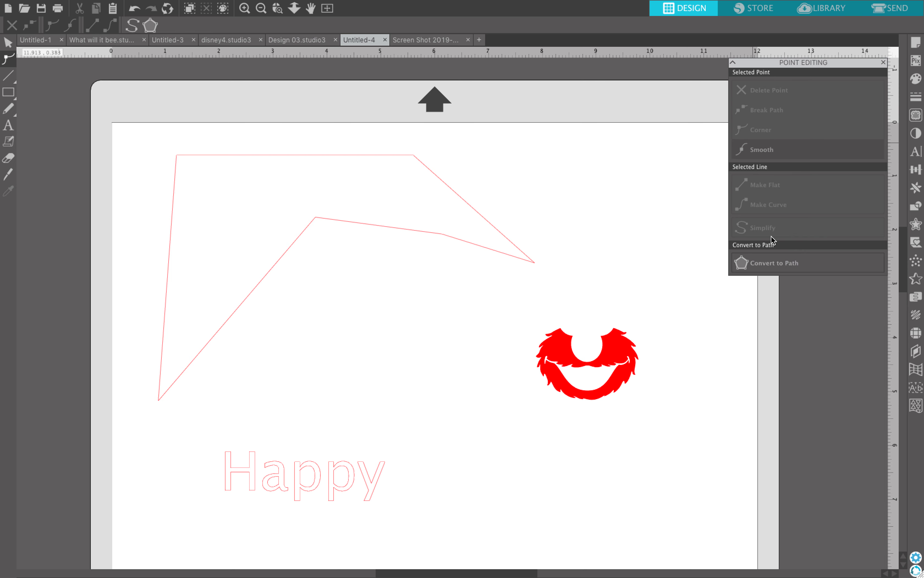
- Turn the segment to the right of the outline's inner peak point into a curve and pull its handle down to about X 4.3, Y 3.4 in
left_click(317, 220)
left_click(316, 218)
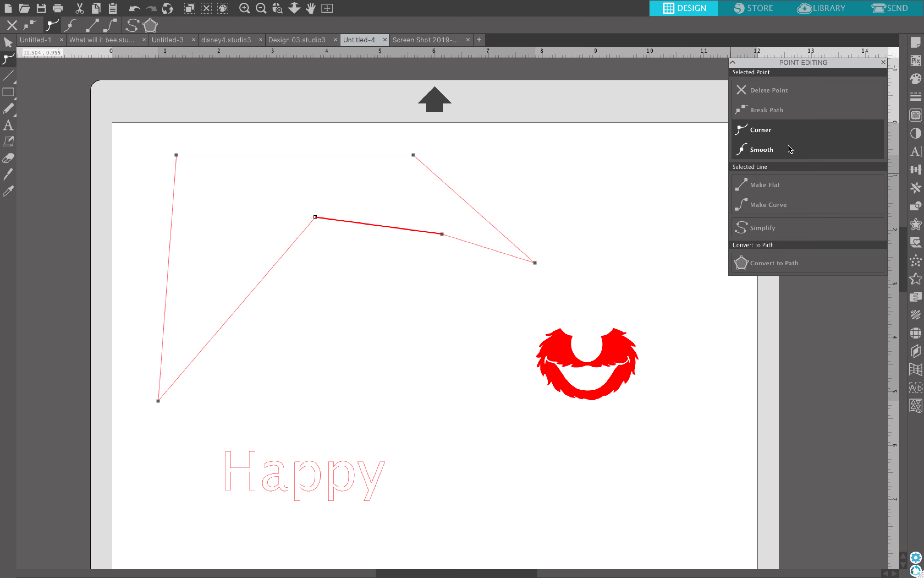
left_click(781, 206)
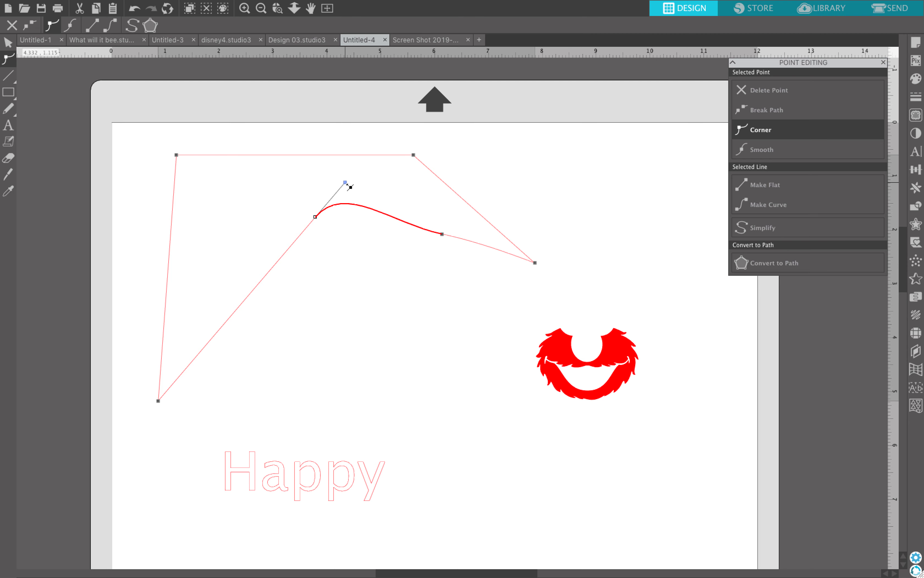
left_click_drag(350, 187, 346, 310)
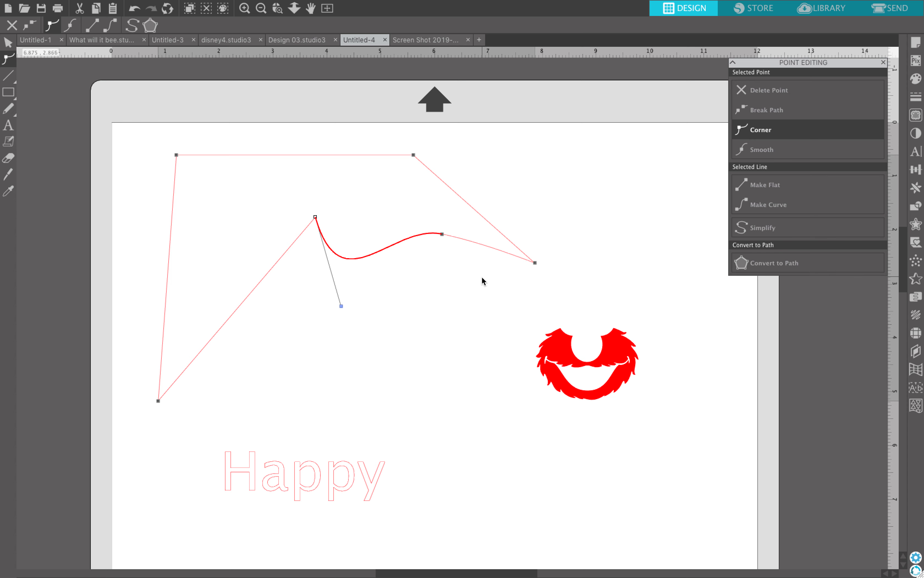
- Swing the smooth handles of the point at the curve's right end, ending with the left handle at about X 5.4, Y 2.7 in
left_click(443, 235)
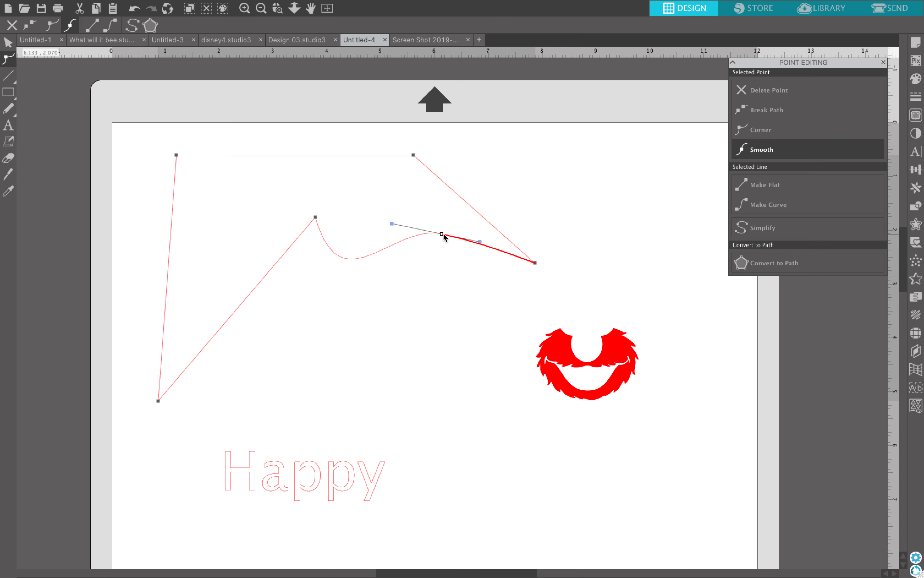
left_click_drag(395, 227, 401, 196)
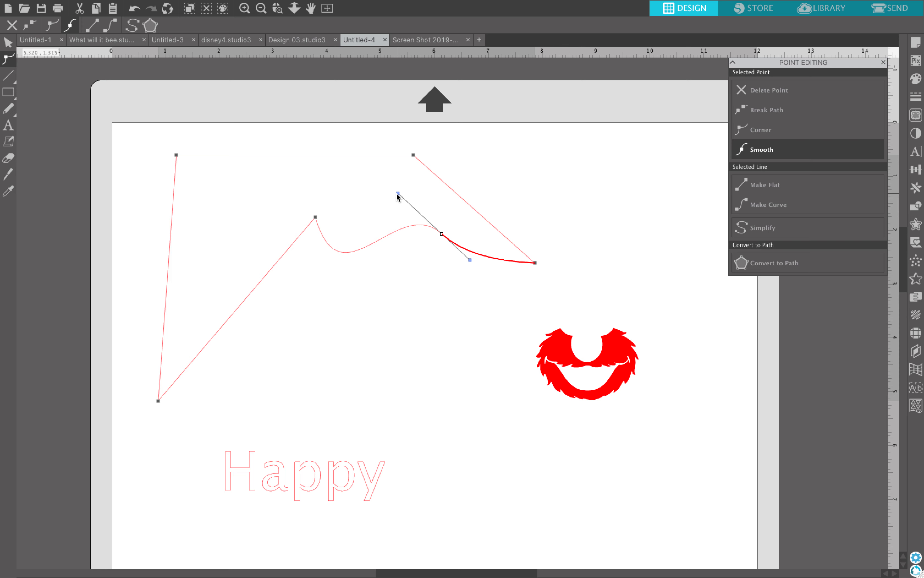
left_click_drag(402, 197, 389, 264)
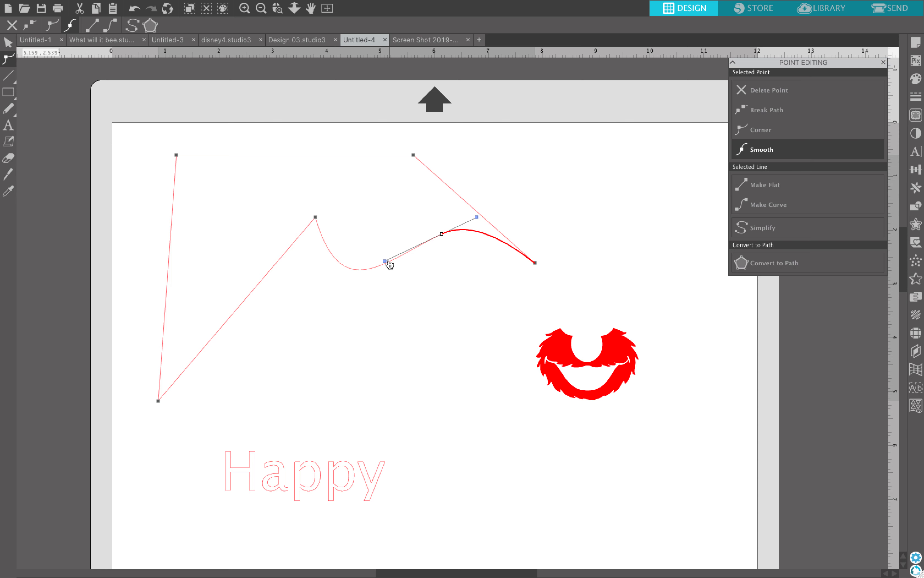
mouse_move(389, 265)
left_mouse_down()
mouse_move(389, 196)
mouse_move(405, 270)
left_mouse_up()
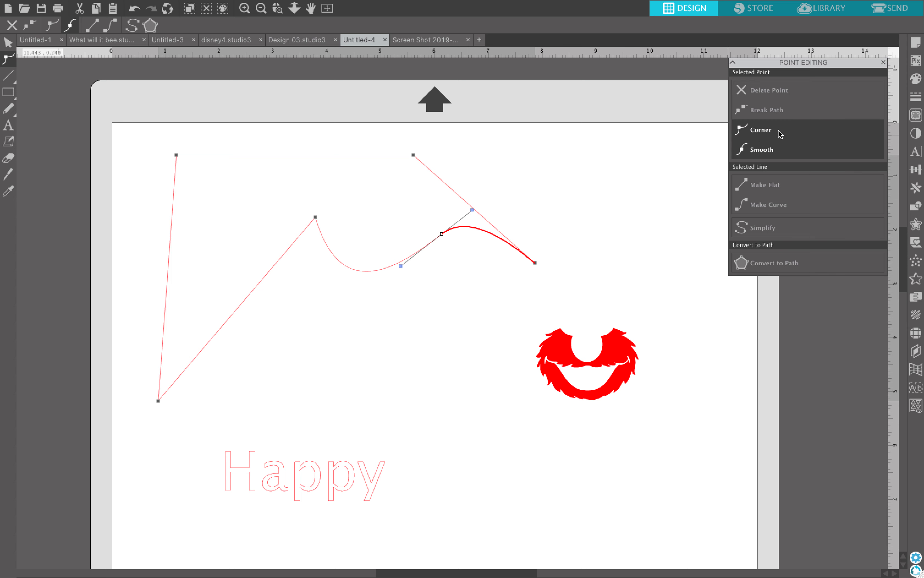
- Change that point to a corner, pull its left handle up to about X 4.6, Y 0.9 in, and leave point editing
left_click(769, 132)
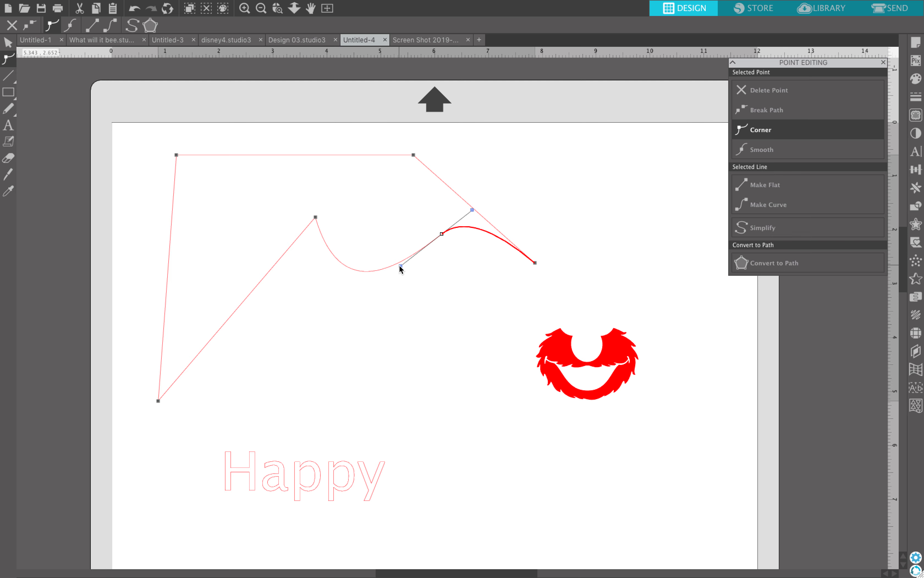
left_click_drag(401, 265, 360, 170)
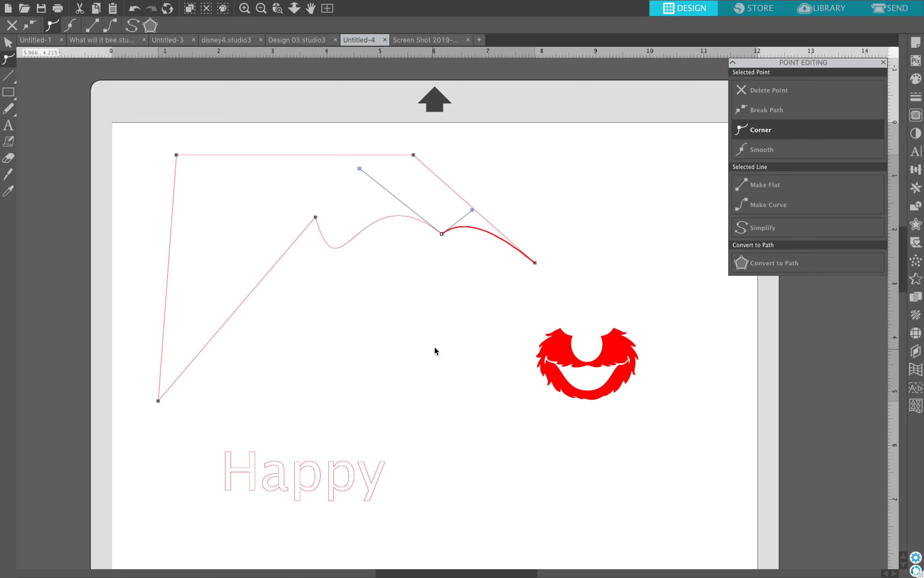
left_click(456, 330)
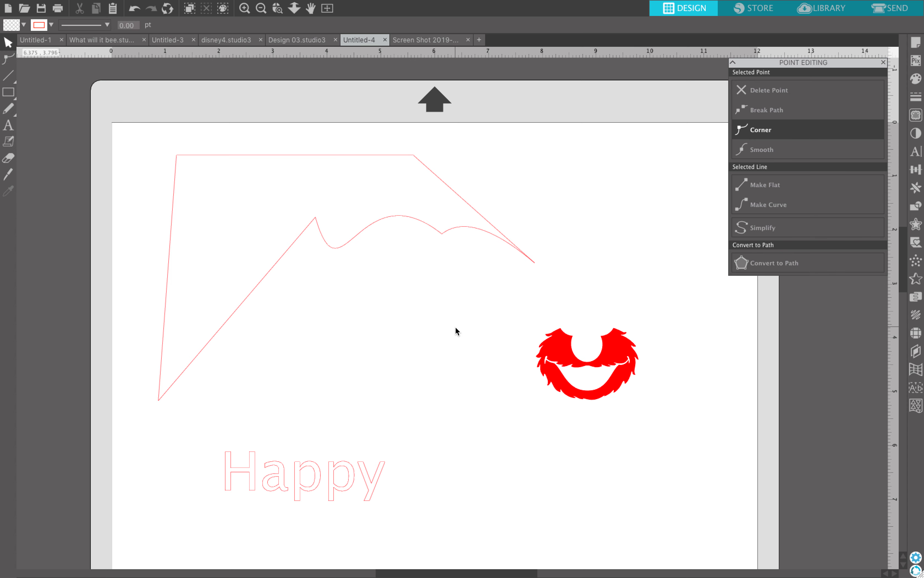
left_click(360, 234)
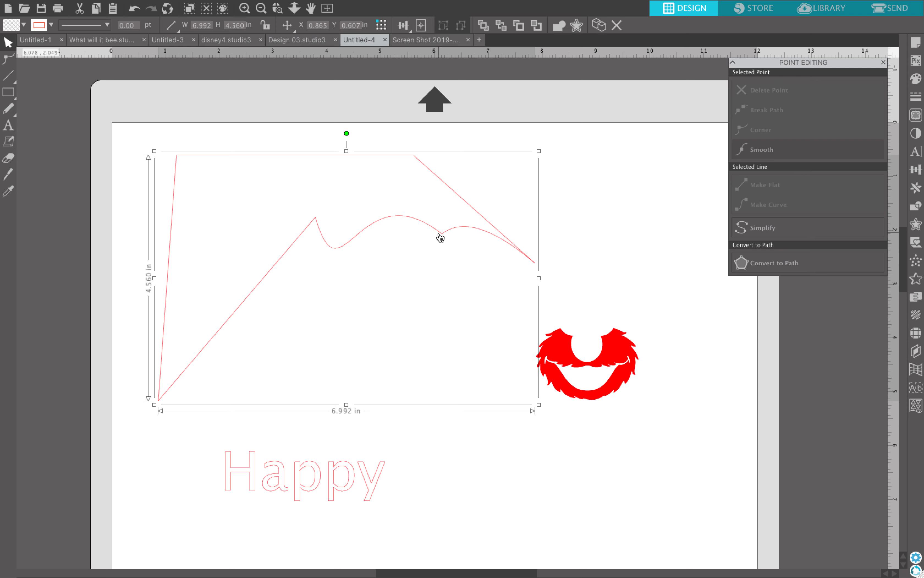
left_click(605, 235)
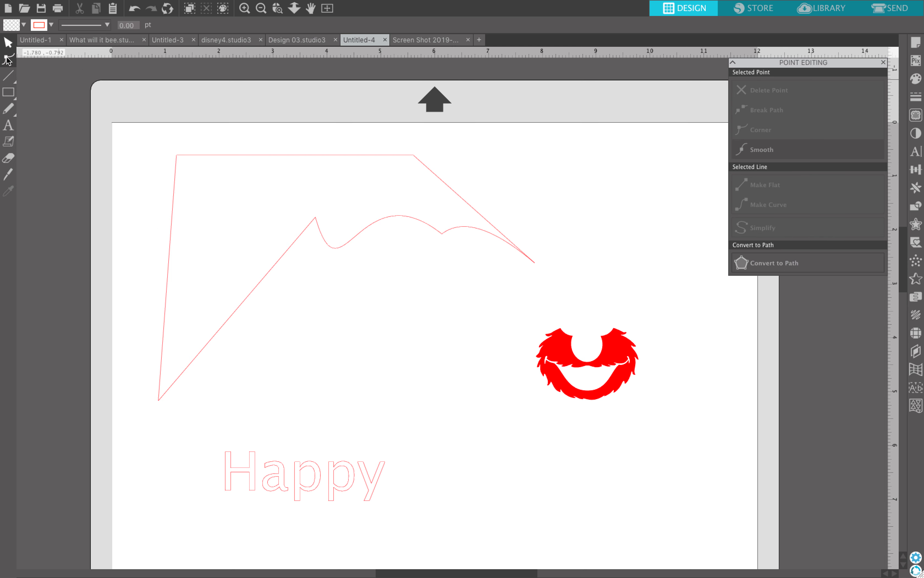
- Draw three straight lines: a horizontal one about 4.5 in long, a diagonal about 3.7 in, and a lower horizontal one about 5.3 in
mouse_move(8, 79)
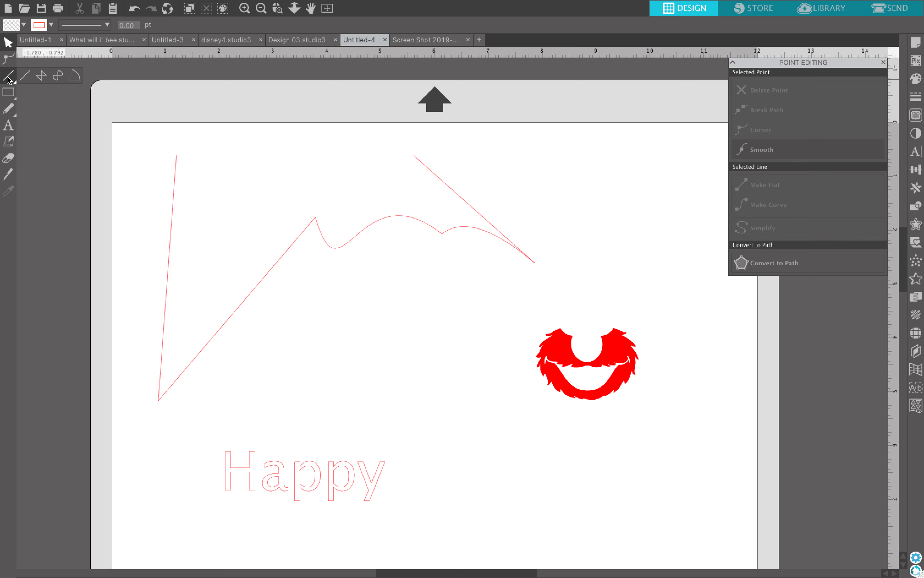
left_click(25, 78)
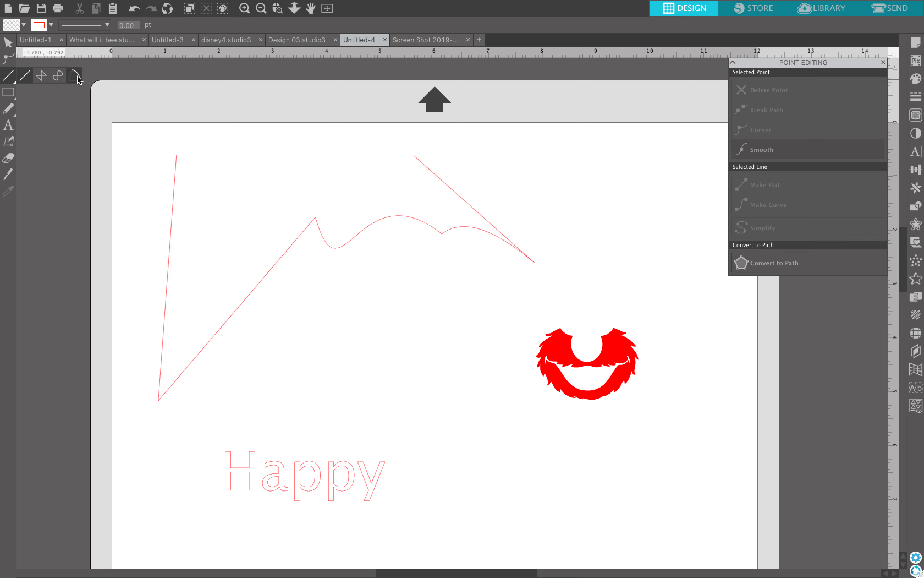
left_click(24, 76)
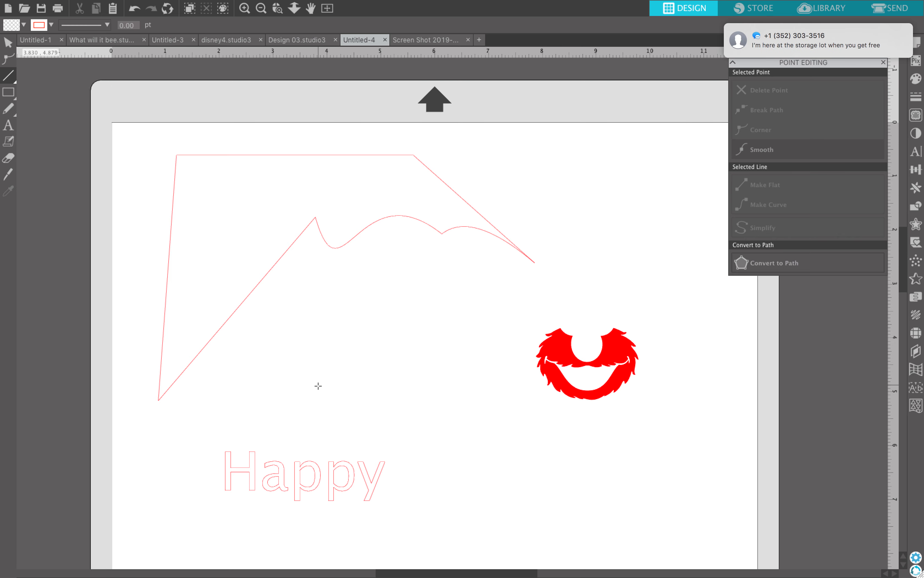
left_click_drag(258, 380, 502, 380)
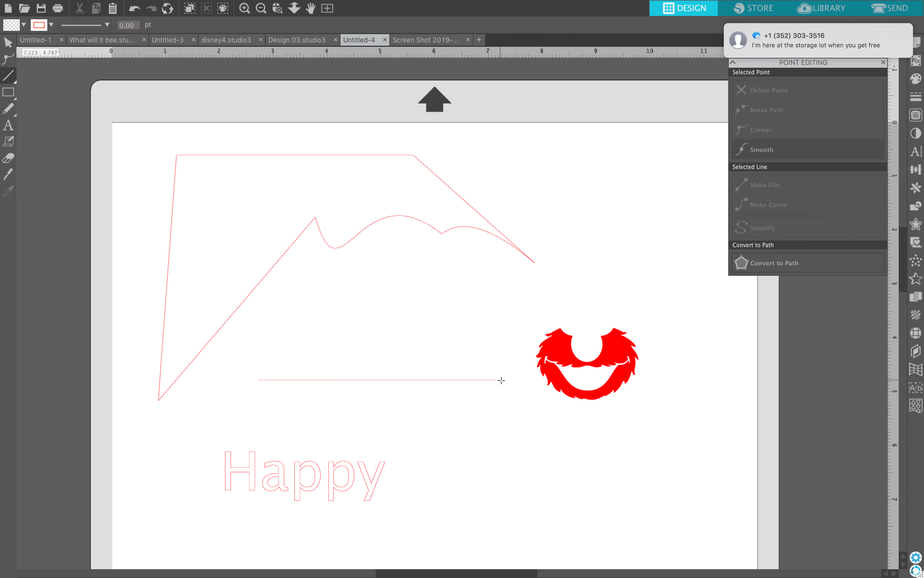
left_click_drag(357, 343, 462, 175)
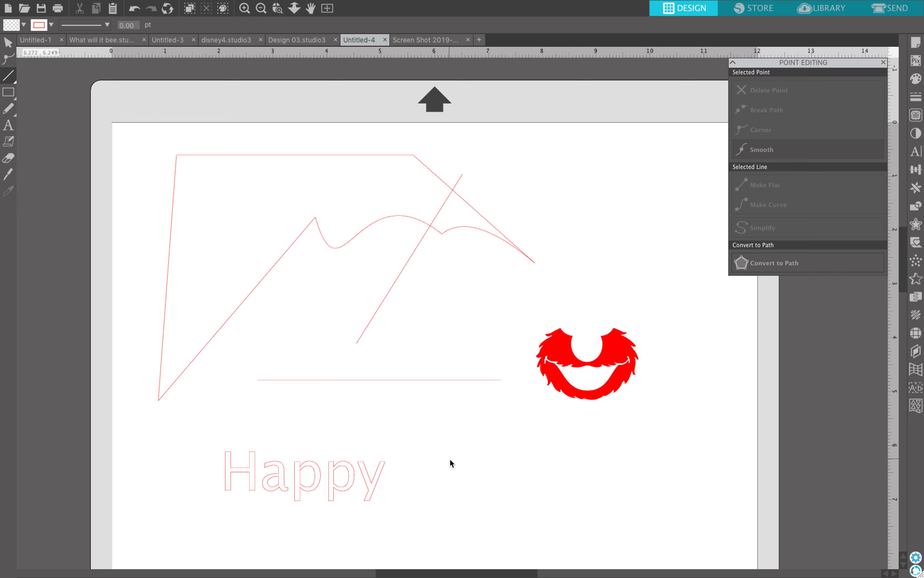
mouse_move(445, 439)
left_mouse_down()
mouse_move(564, 454)
mouse_move(729, 453)
left_mouse_up()
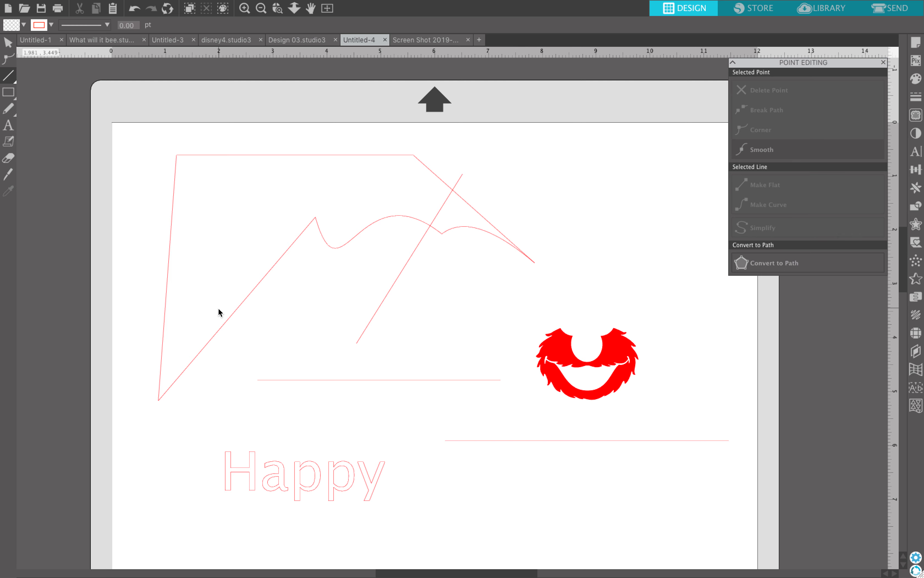
- Draw a closed four-sided polygon about 1.2 in wide and 1.5 in tall above the red face, starting at about X 8.9, Y 0.5 in
left_click(9, 76)
left_click(41, 76)
left_click(591, 151)
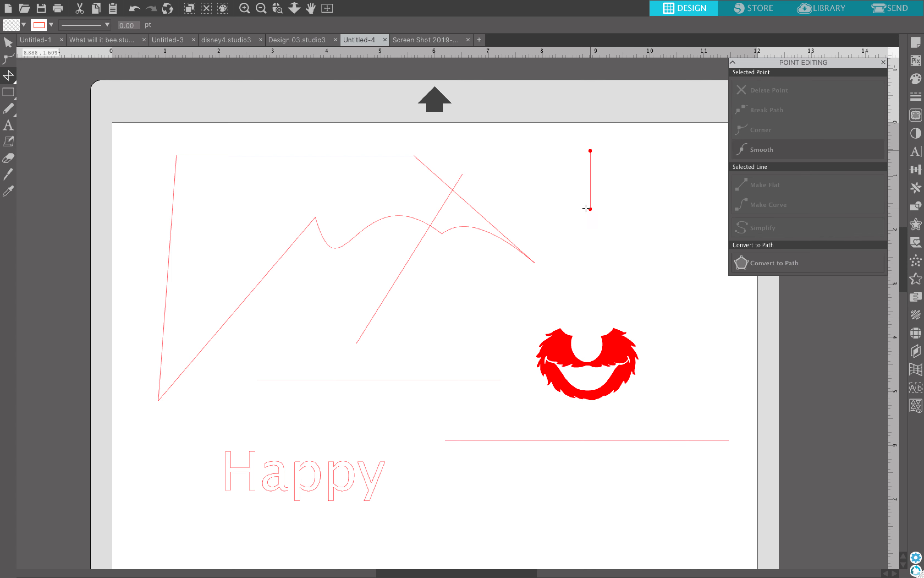
left_click(565, 168)
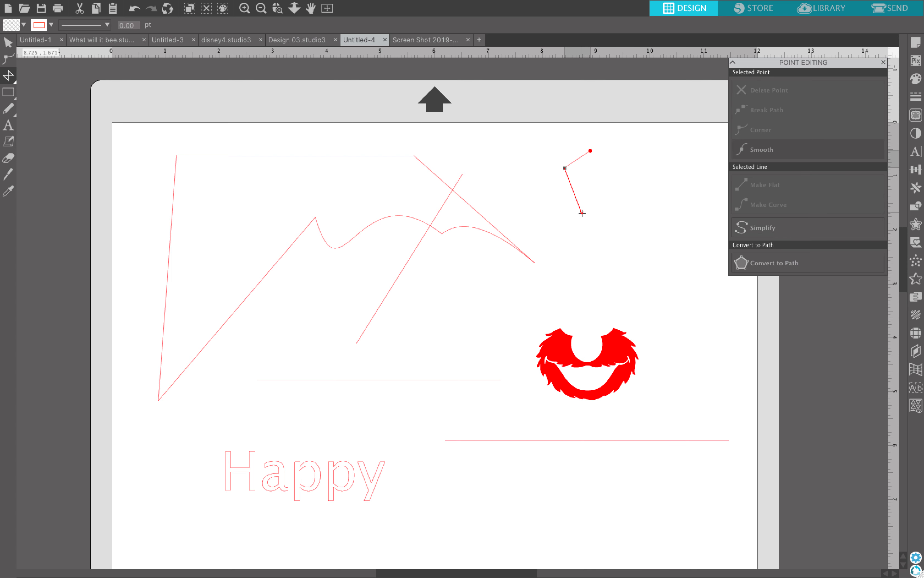
left_click(567, 229)
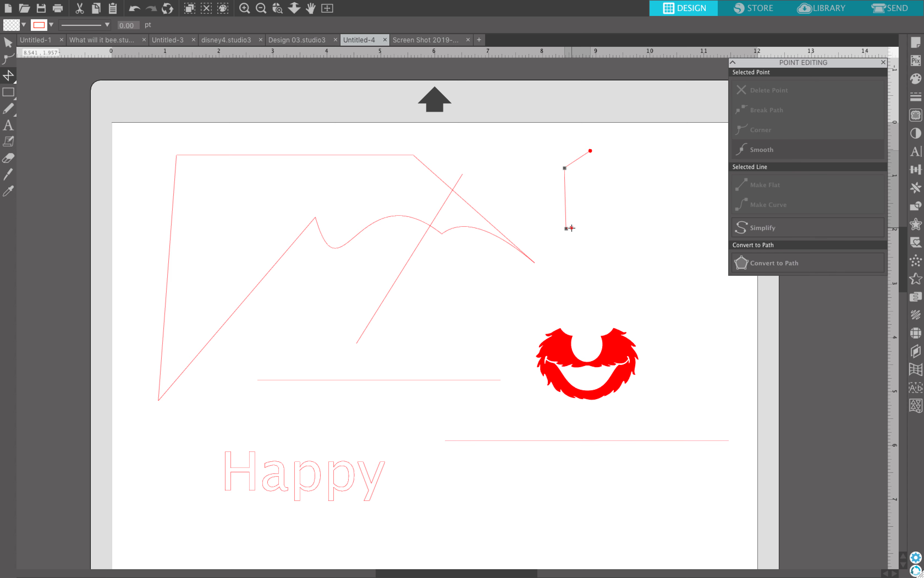
left_click(630, 199)
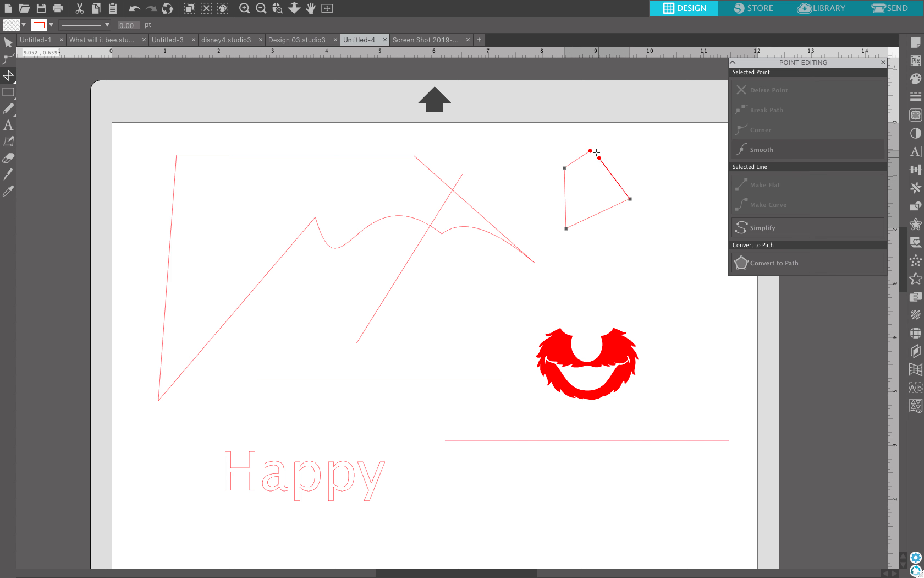
left_click(591, 150)
- Draw a closed six-sided polygon about 1 in wide and 0.8 in tall to the lower right of the four-sided one
left_click(693, 224)
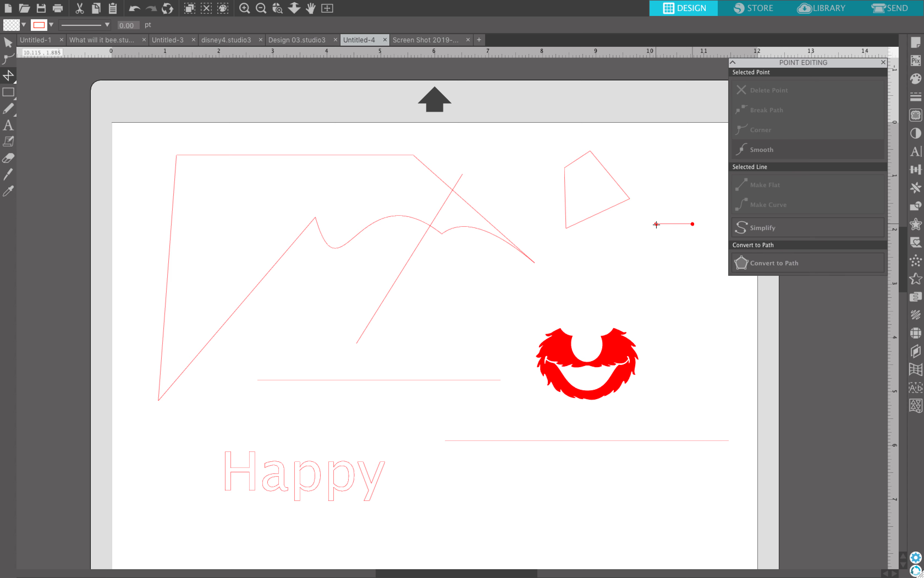
left_click(656, 225)
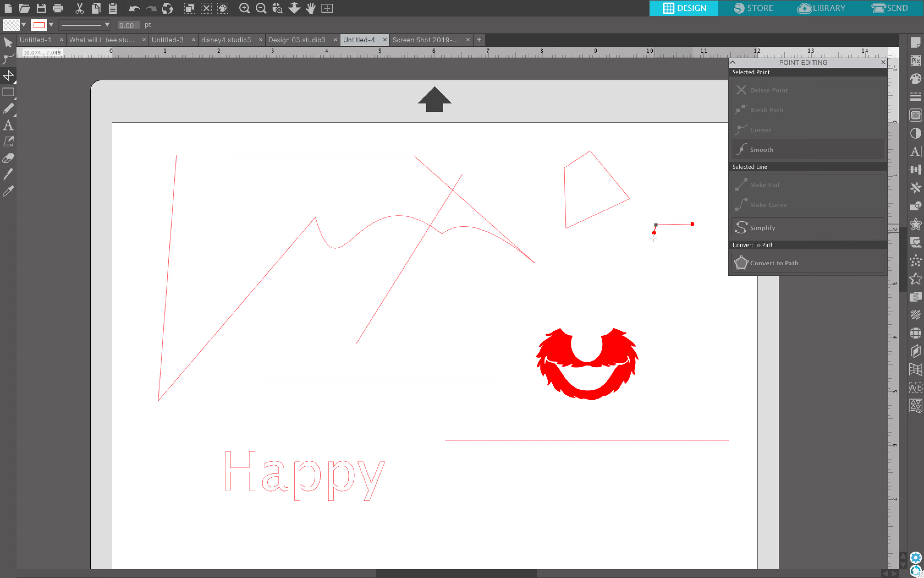
left_click(646, 246)
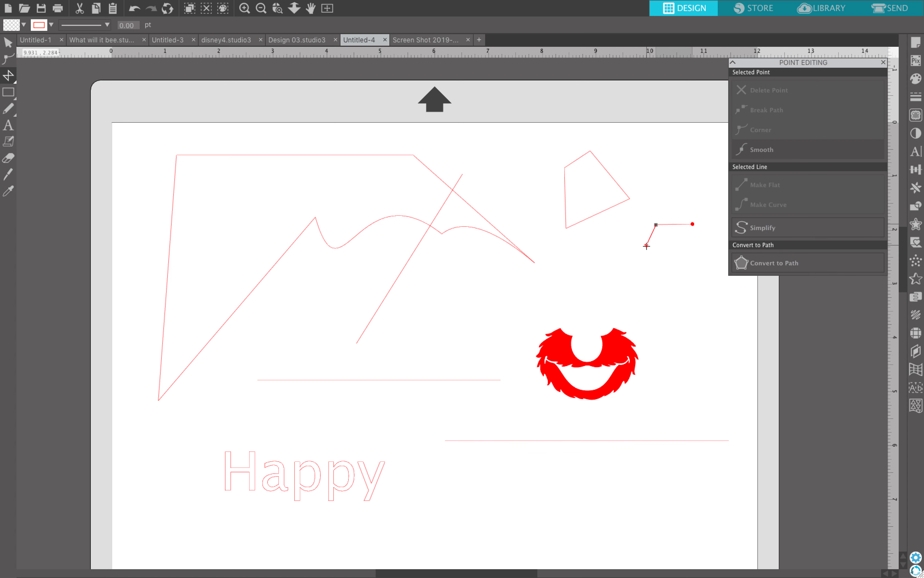
left_click(658, 266)
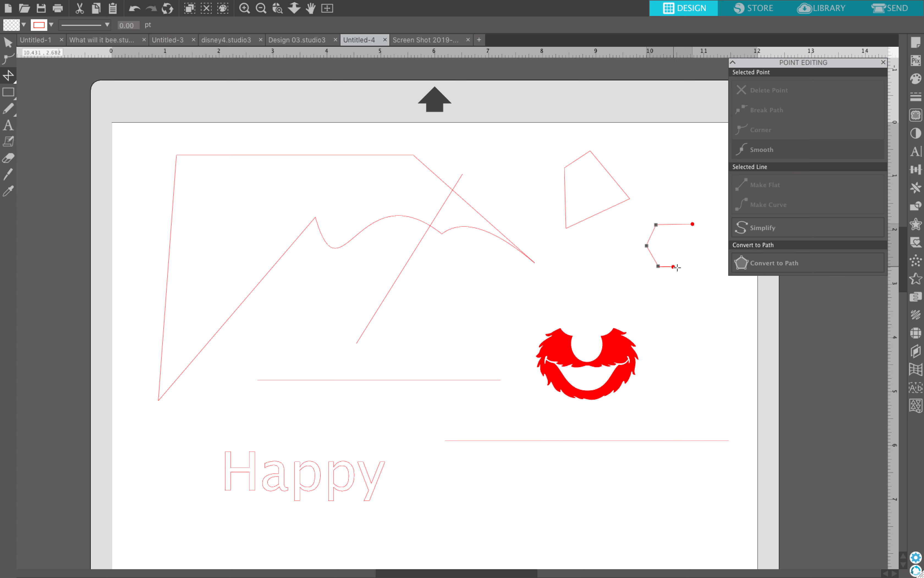
left_click(693, 266)
left_click(701, 252)
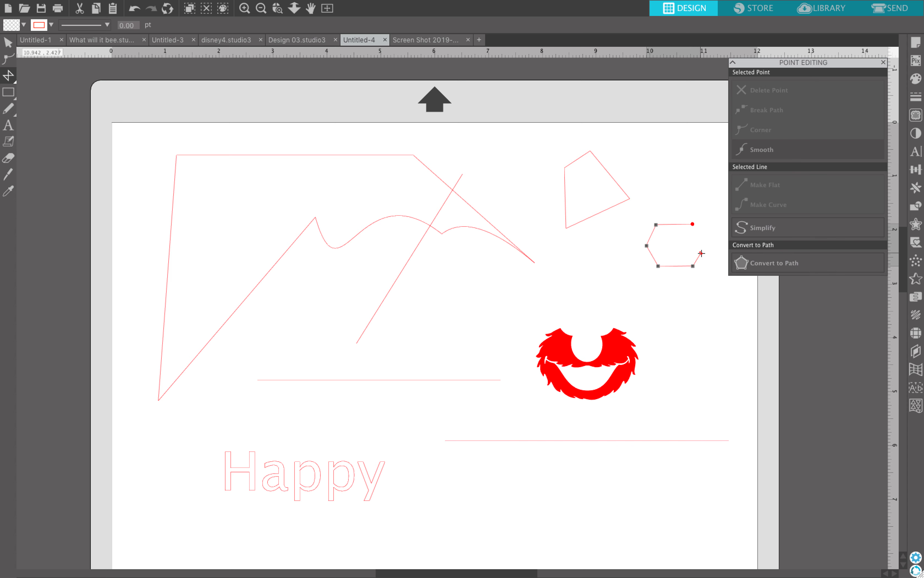
left_click(693, 226)
- Draw a closed curve shape with four points, about 4.2 in wide and 1.9 in tall, below the red face
left_click(9, 75)
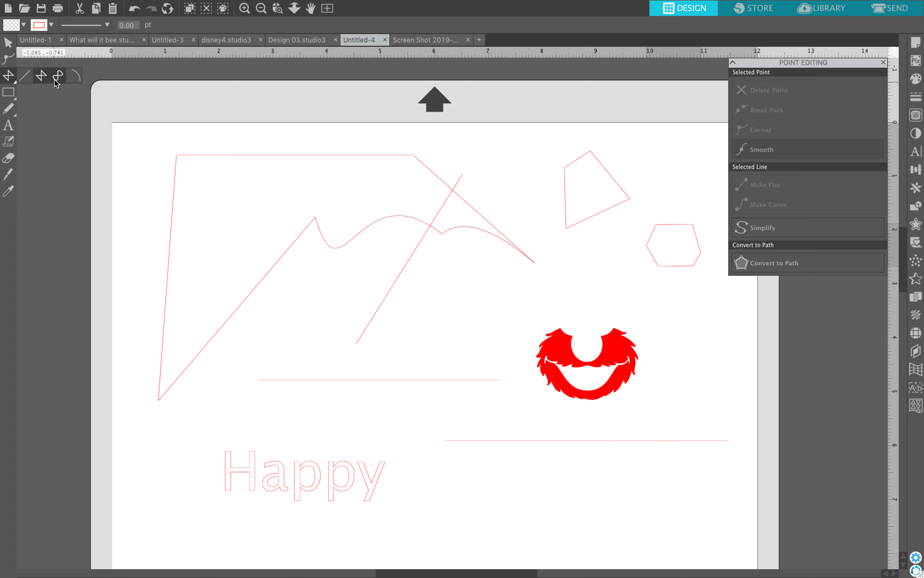
left_click(56, 79)
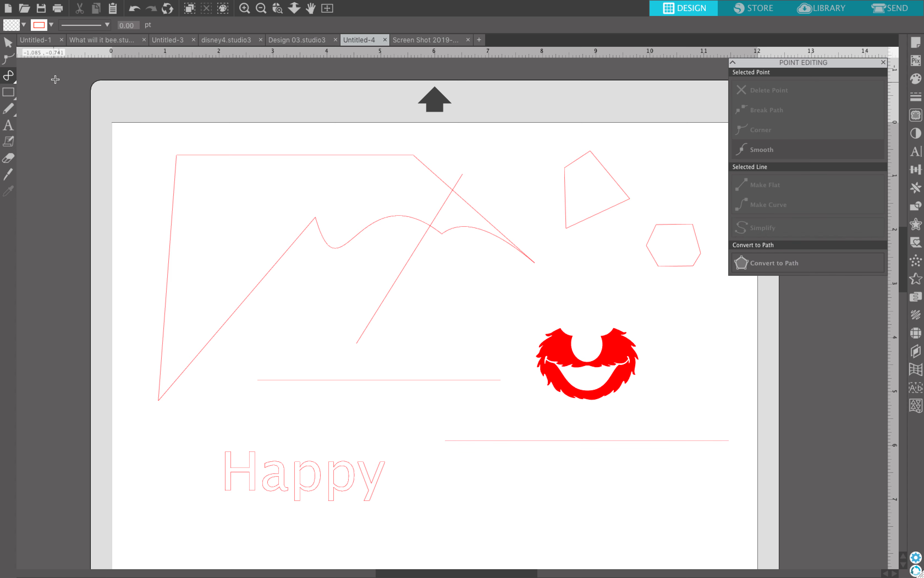
left_click(471, 501)
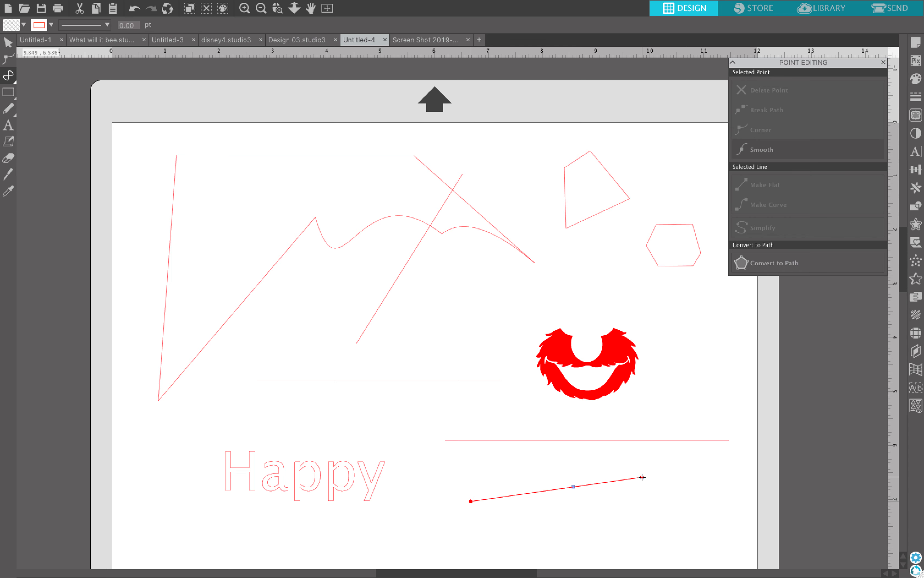
left_click_drag(642, 477, 560, 425)
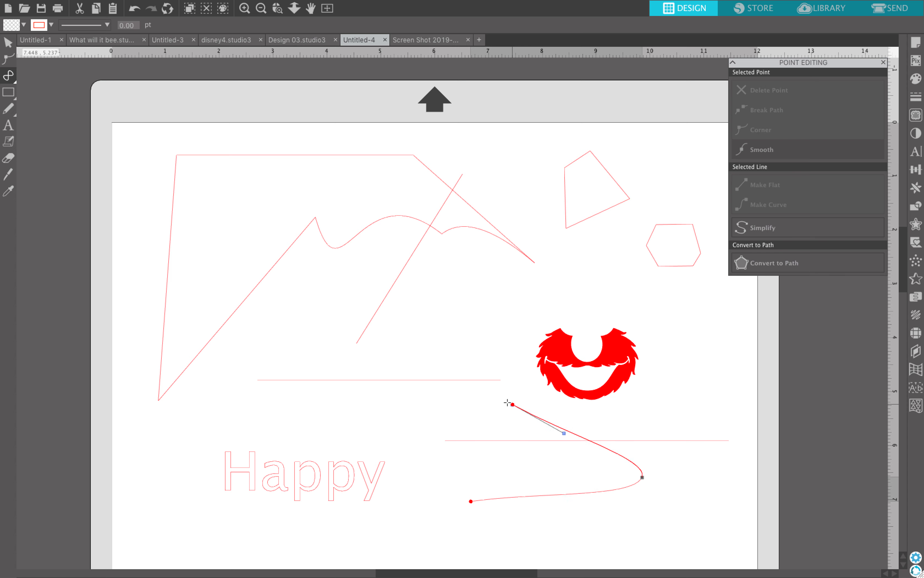
left_click(513, 402)
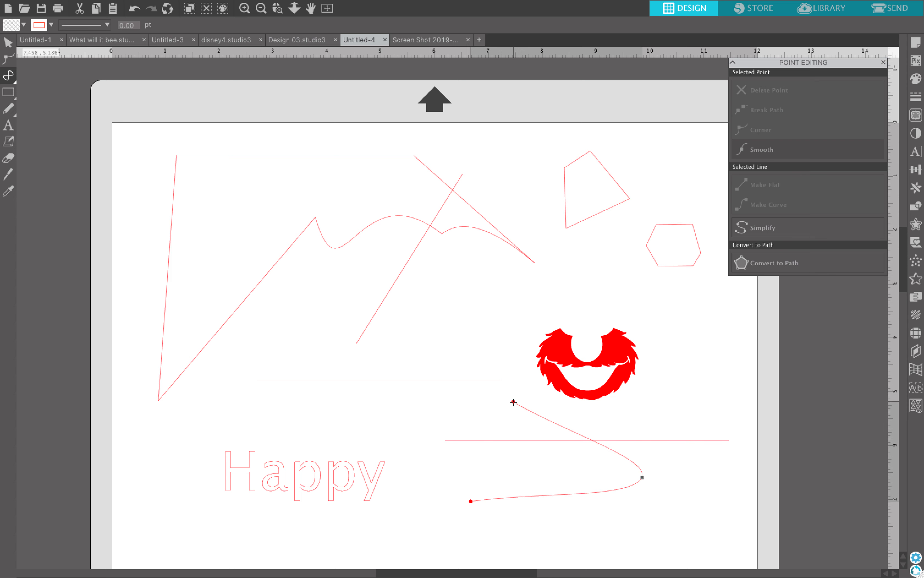
left_click(415, 440)
left_click(470, 501)
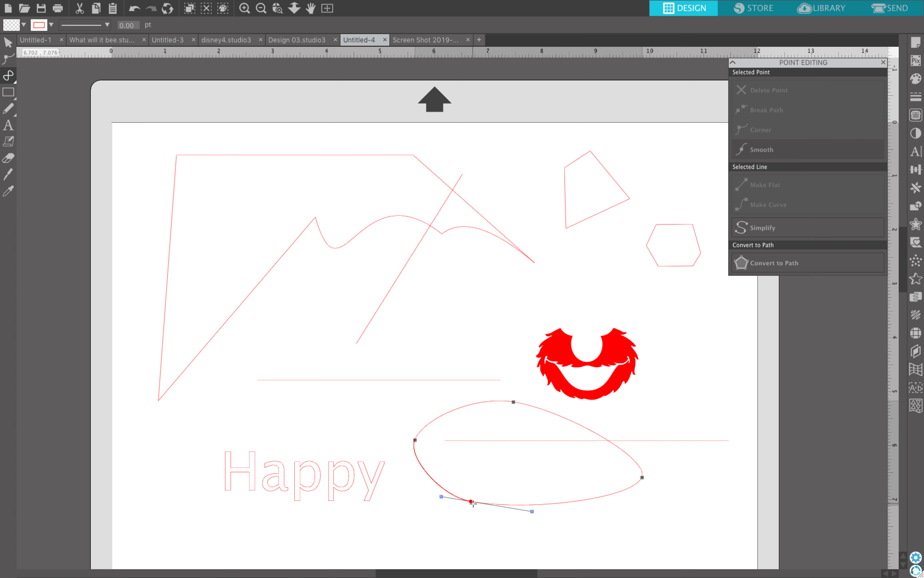
left_click(476, 503)
- Draw a closed figure-eight curve about 1.7 in wide and 2.8 in tall above the word "Happy", starting at about X 4, Y 2.5 in
left_click(329, 255)
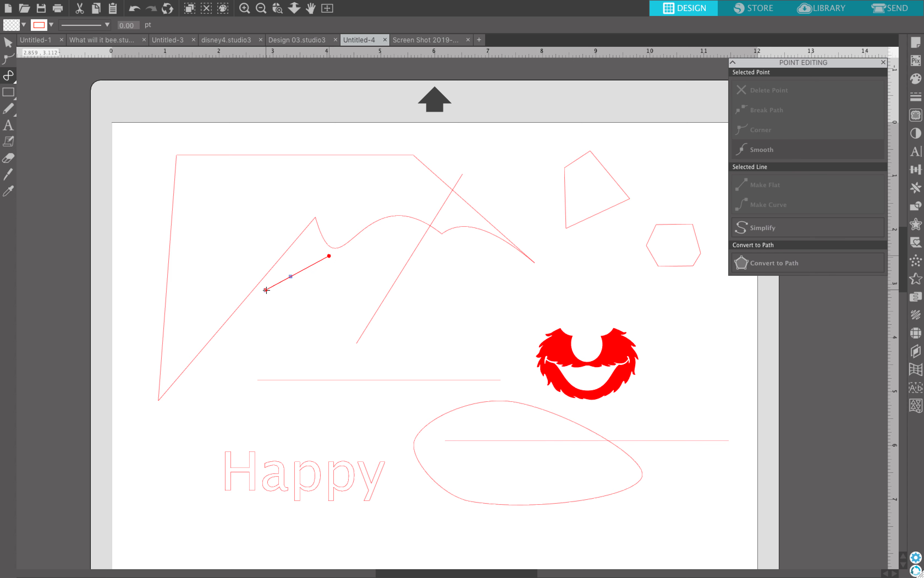
left_click(266, 288)
left_click(333, 337)
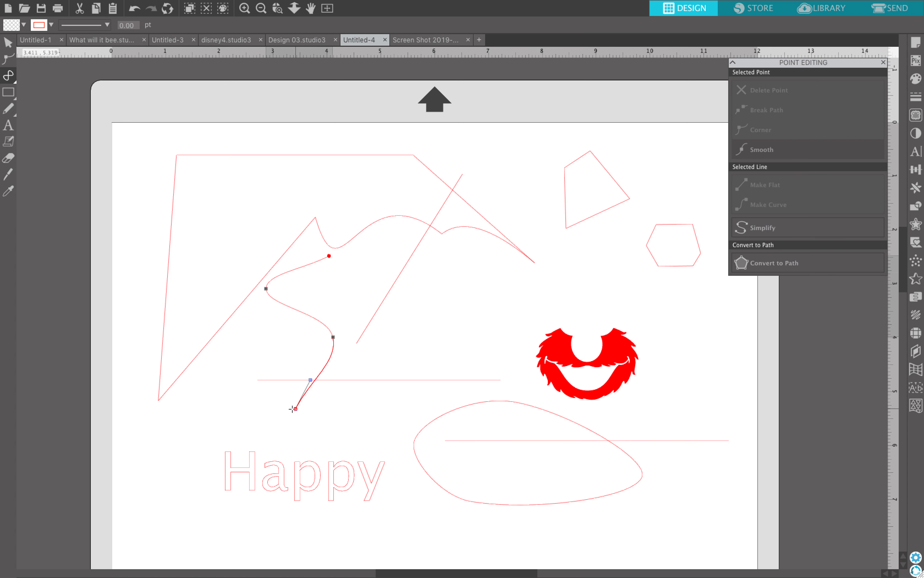
left_click(280, 406)
left_click(245, 352)
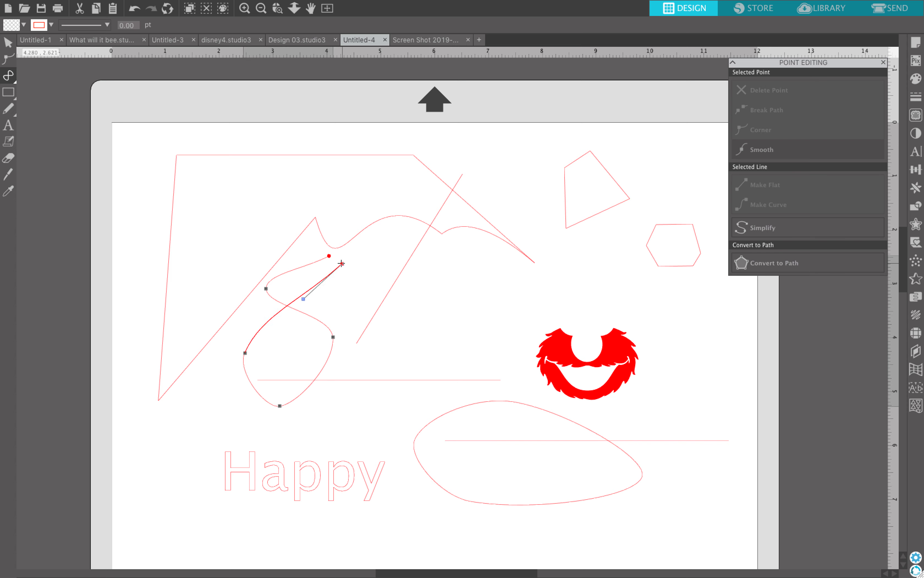
left_click(328, 256)
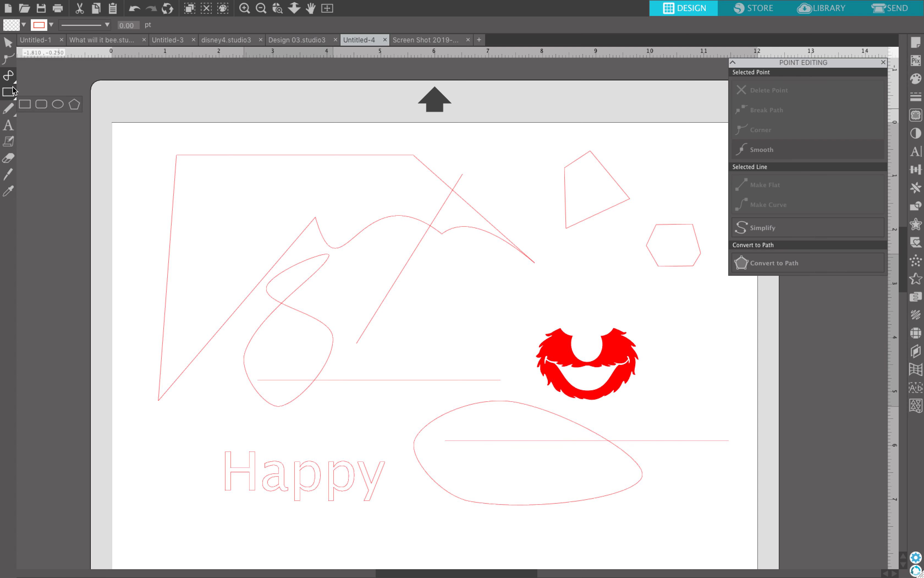
- Draw a 180° arc with a radius of about 2.35 in, centred at about X 1.7, Y 1.2 in
mouse_move(12, 76)
left_click(76, 76)
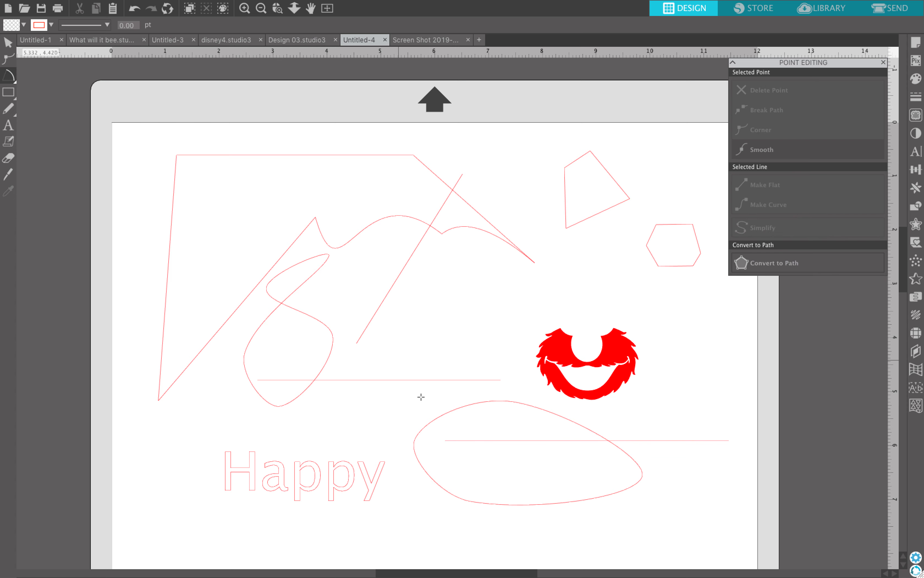
left_click(203, 186)
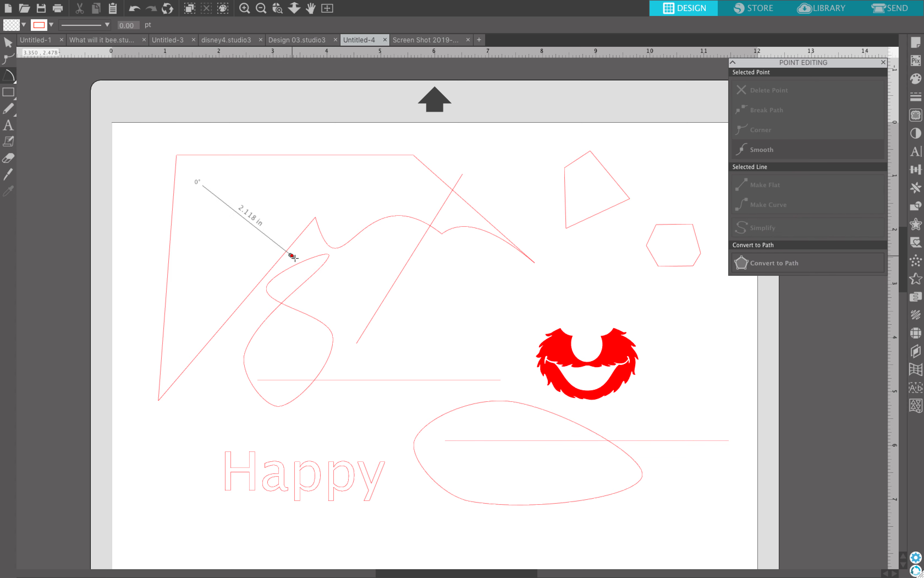
left_click(312, 249)
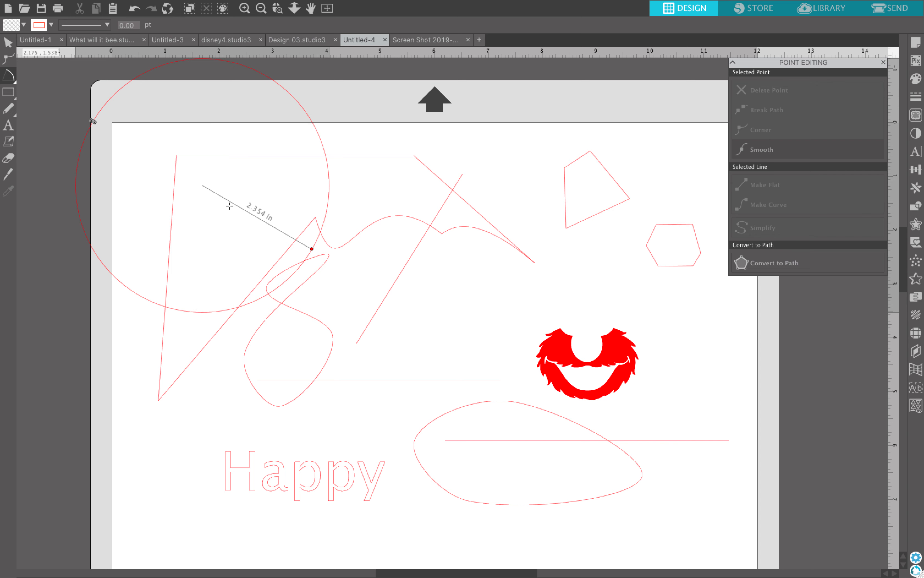
left_click_drag(226, 204, 47, 99)
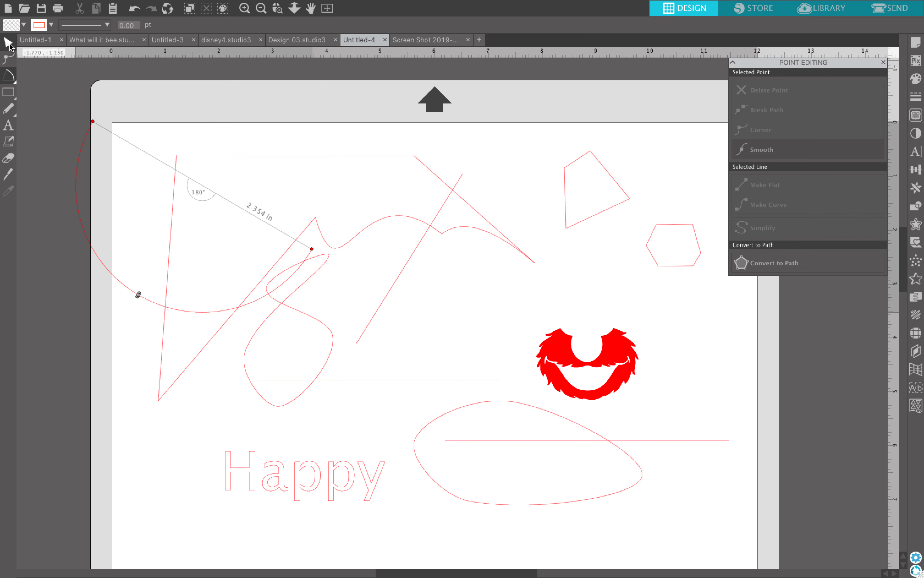
- Move the arc fully onto the page at about X 2.6, Y 0.6 in and convert it to a path
left_click(9, 43)
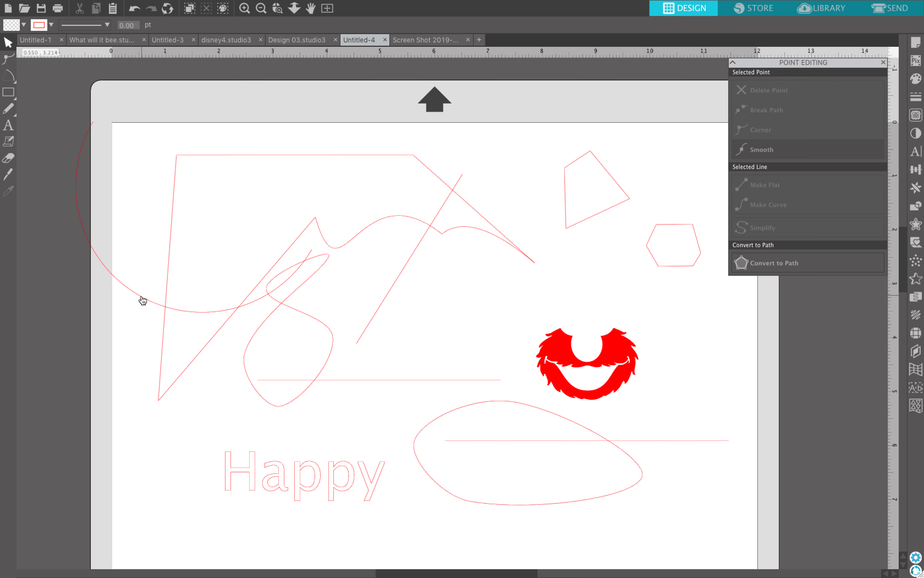
left_click_drag(141, 302, 317, 329)
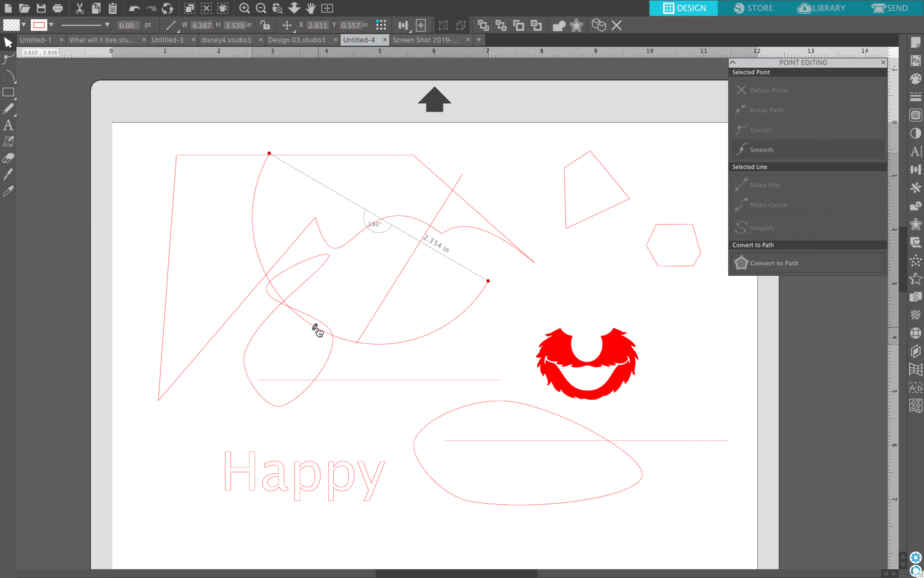
left_click(347, 277)
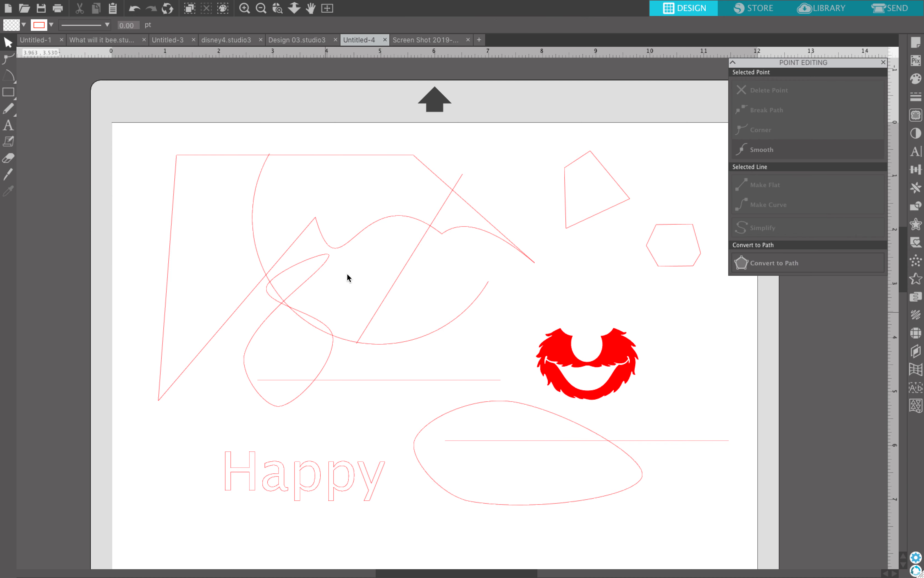
left_click(253, 217)
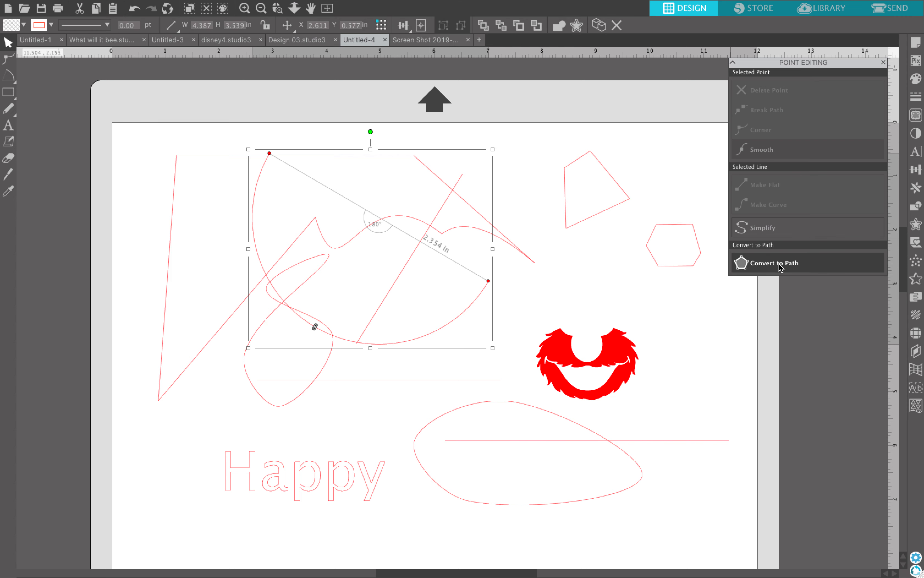
left_click(796, 270)
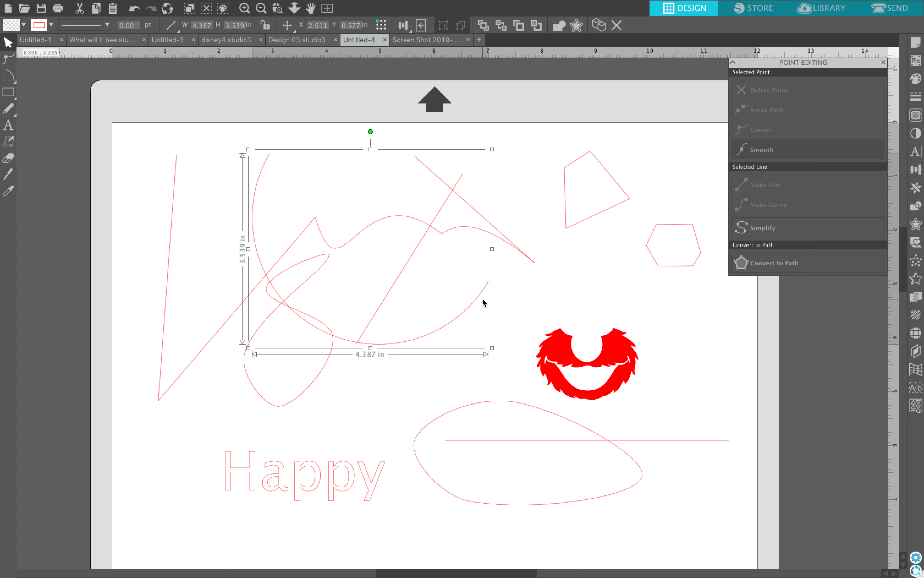
- Add a point near the arc's right end and move the arc about 0.7 in left and 0.2 in down
double_click(489, 283)
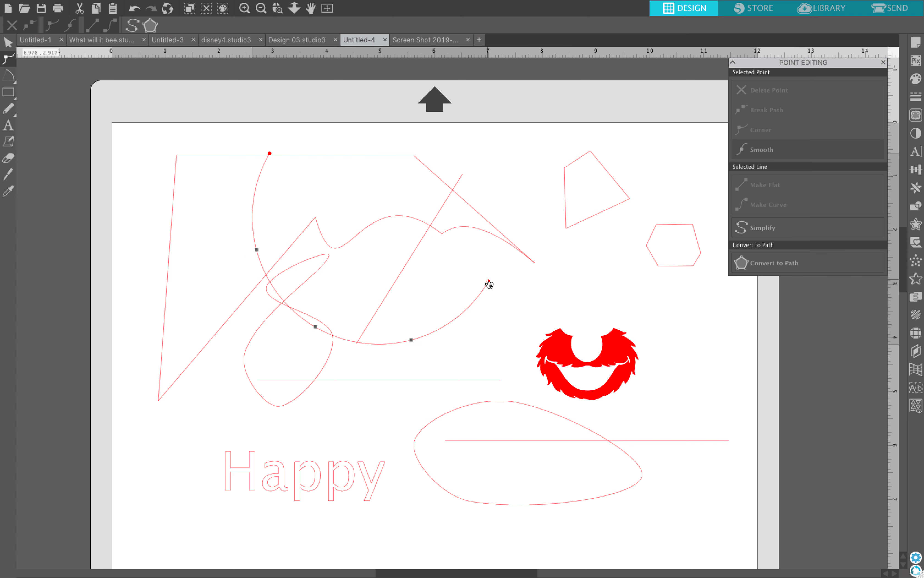
left_click(489, 282)
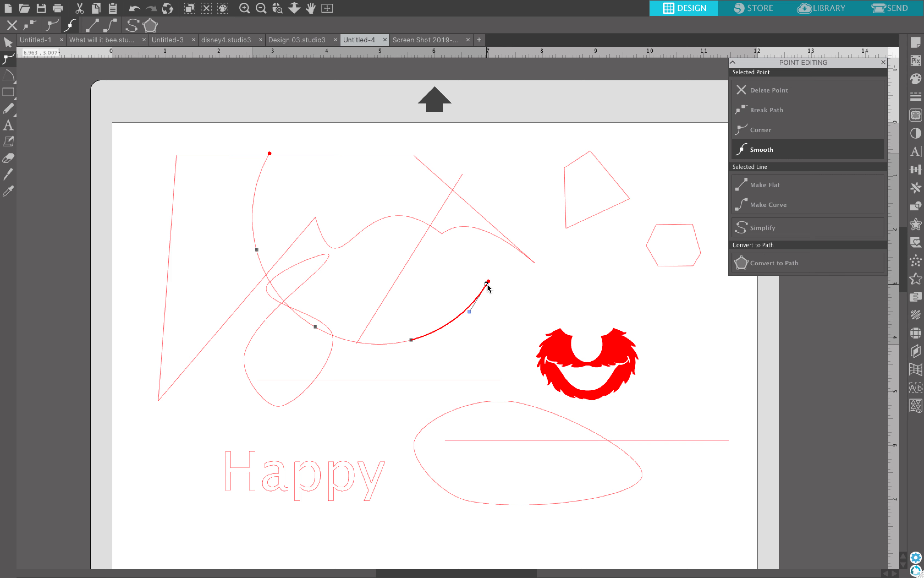
left_click_drag(489, 284, 452, 297)
left_click(483, 287)
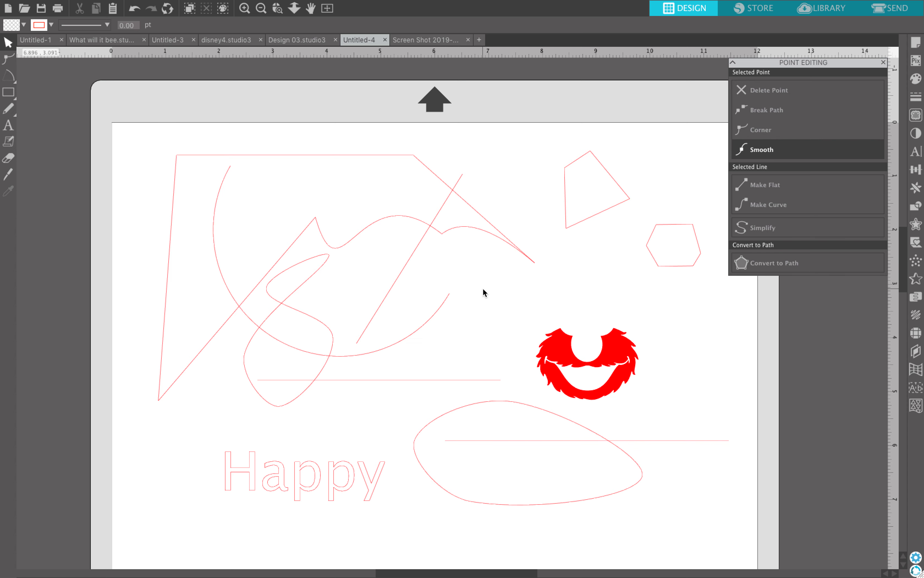
- Close the arc with a straight edge by moving its right end point onto the upper-left end point, and leave point editing
double_click(449, 294)
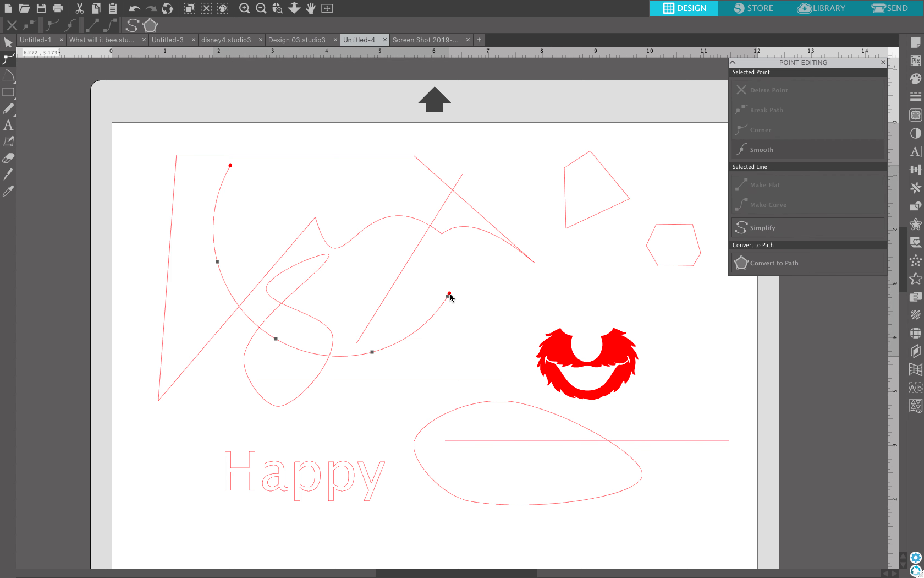
left_click(244, 8)
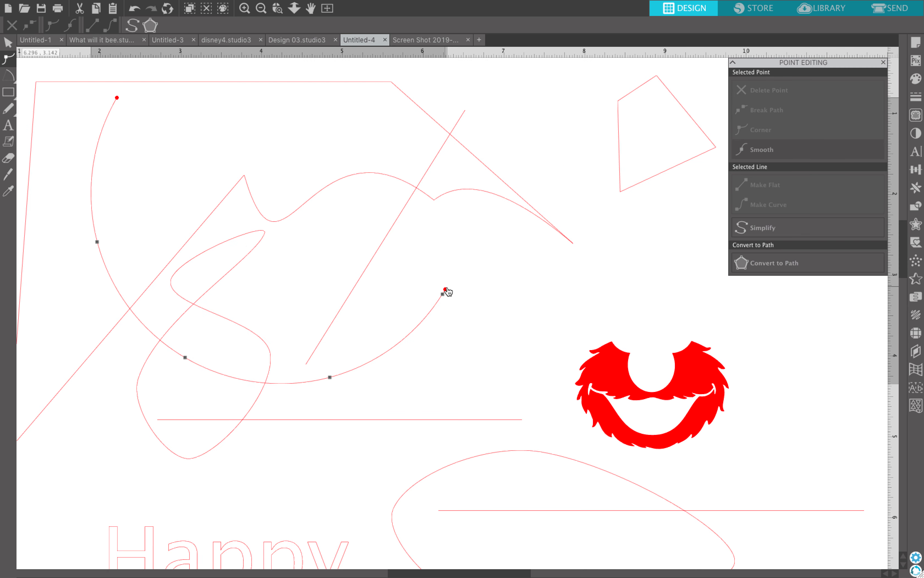
left_click_drag(447, 291, 114, 100)
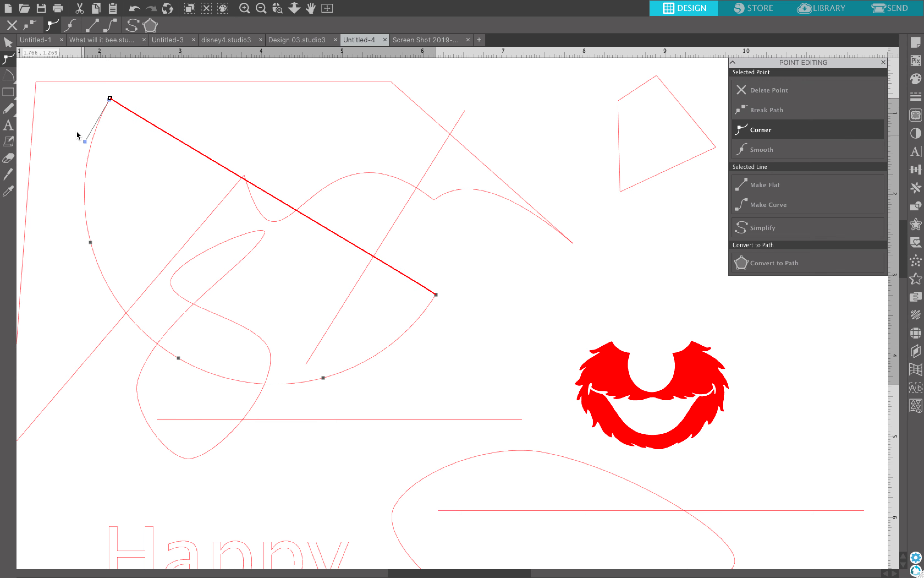
left_click(75, 123)
- Fill the closed half-circle shape with solid red
left_click(122, 105)
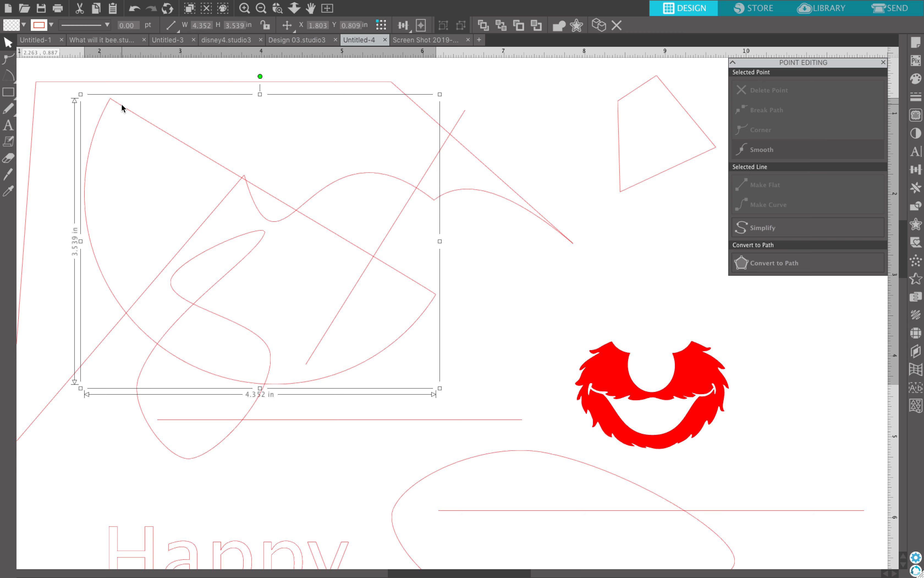
left_click(916, 79)
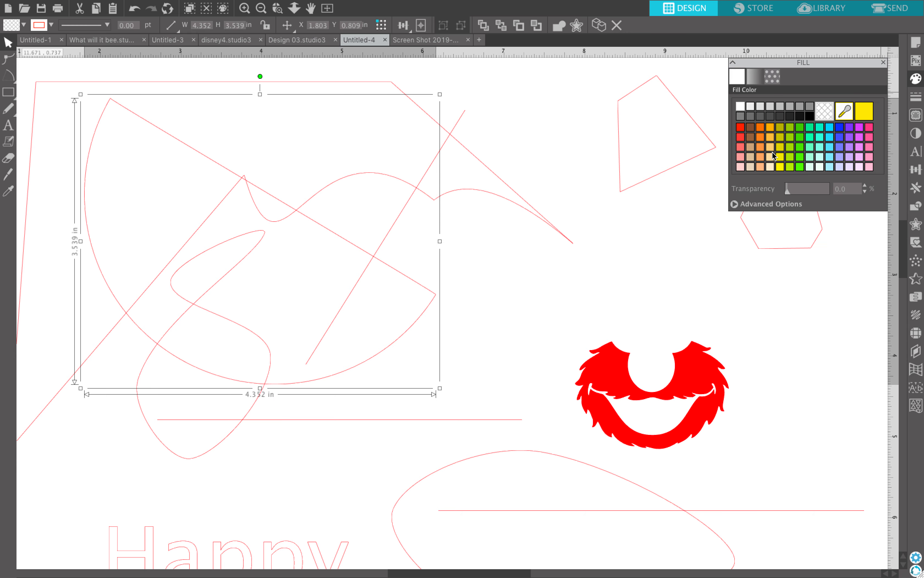
left_click(740, 129)
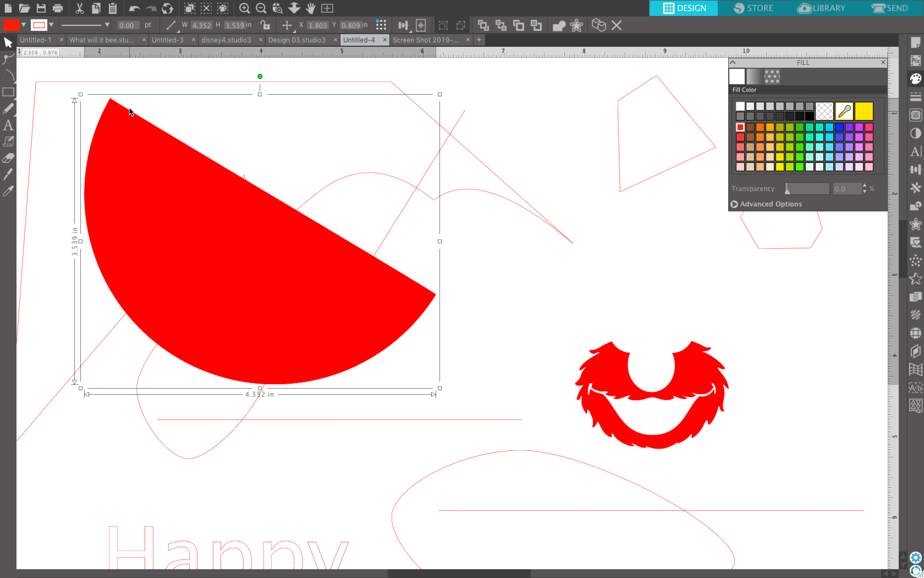
- Break the path at the half circle's upper-left corner point and rejoin the two loose ends
double_click(135, 115)
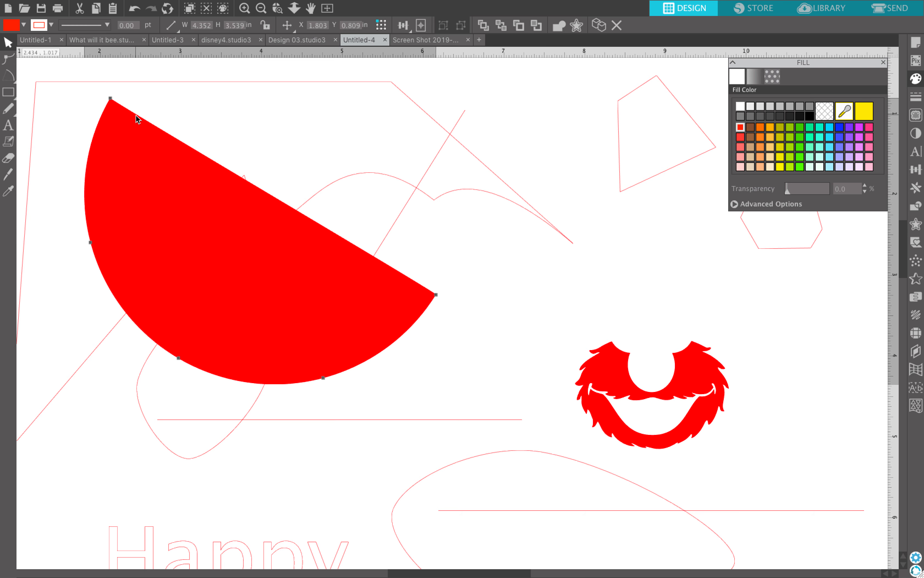
left_click(110, 98)
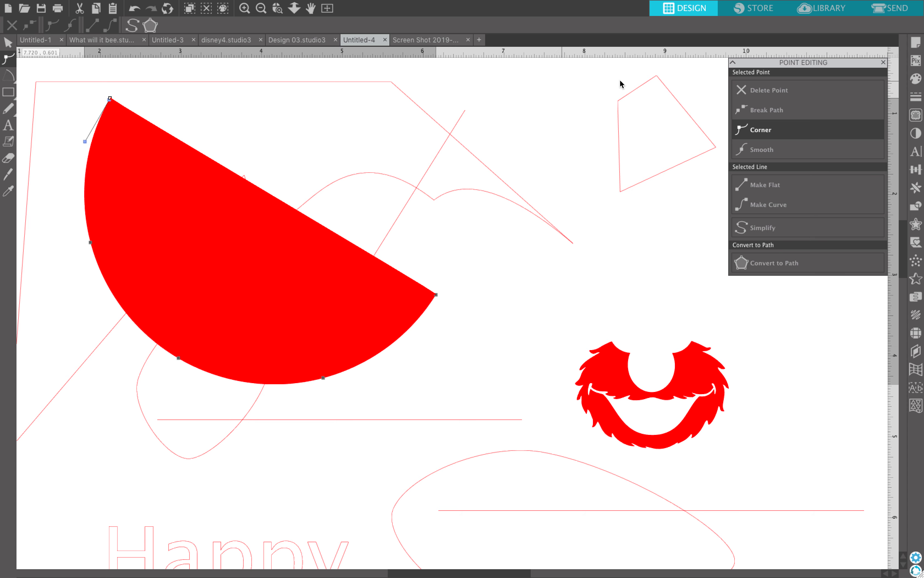
left_click(763, 112)
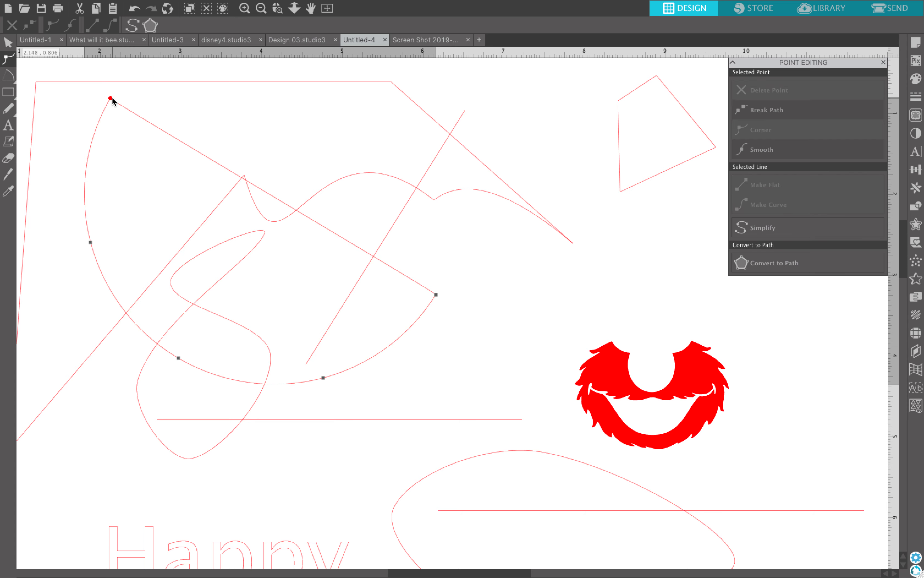
mouse_move(111, 99)
left_mouse_down()
mouse_move(146, 123)
mouse_move(83, 105)
mouse_move(102, 101)
left_mouse_up()
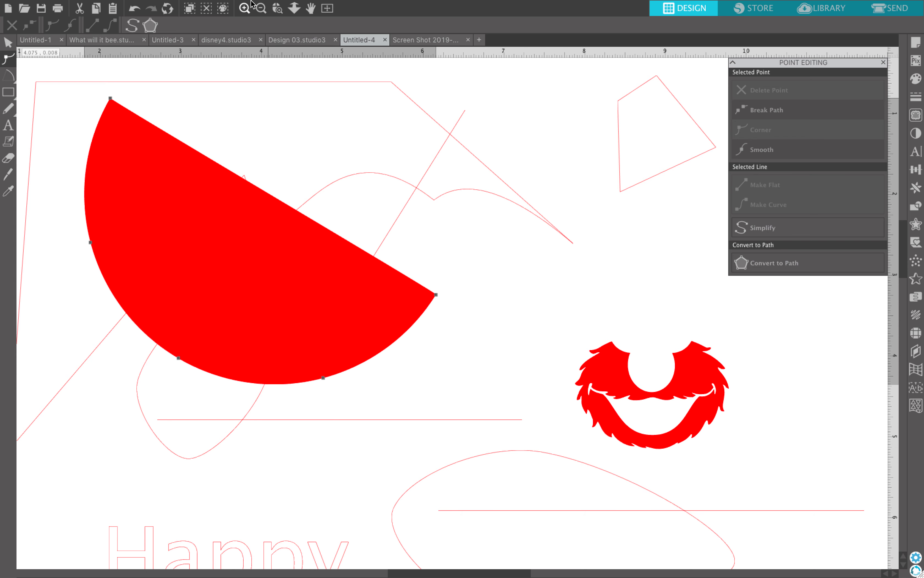
- Leave point editing and select the red half circle with the whole page in view
left_click(261, 8)
left_click(261, 7)
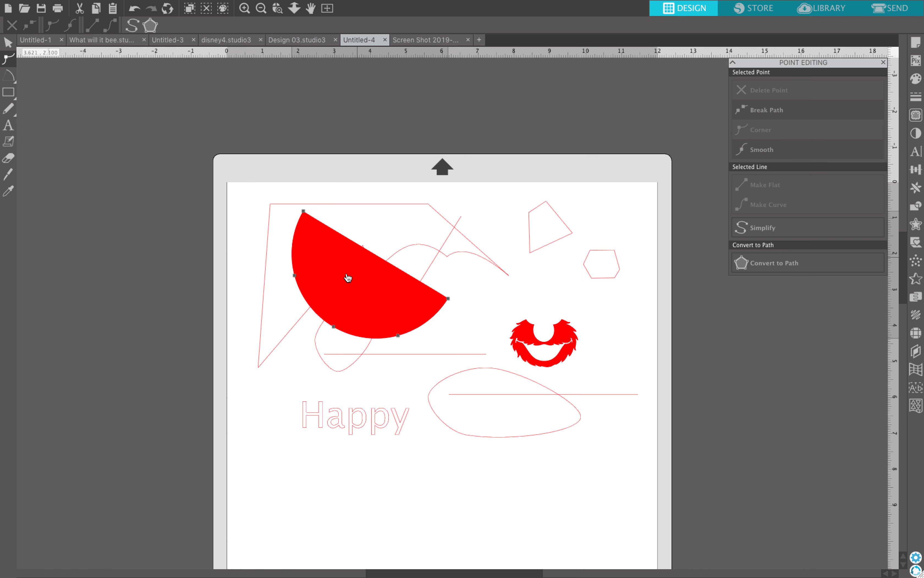
scroll(348, 278, "down", 5)
left_click(257, 307)
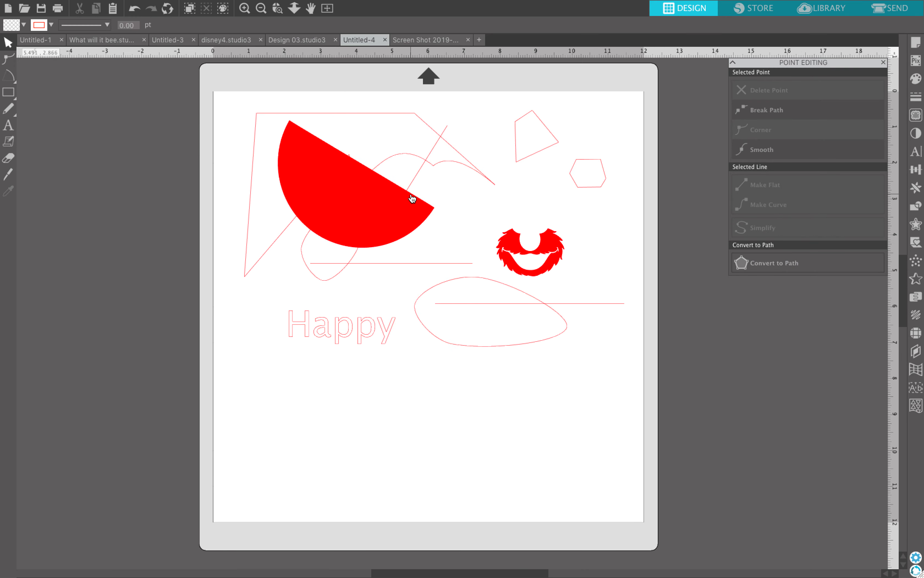
left_click(419, 209)
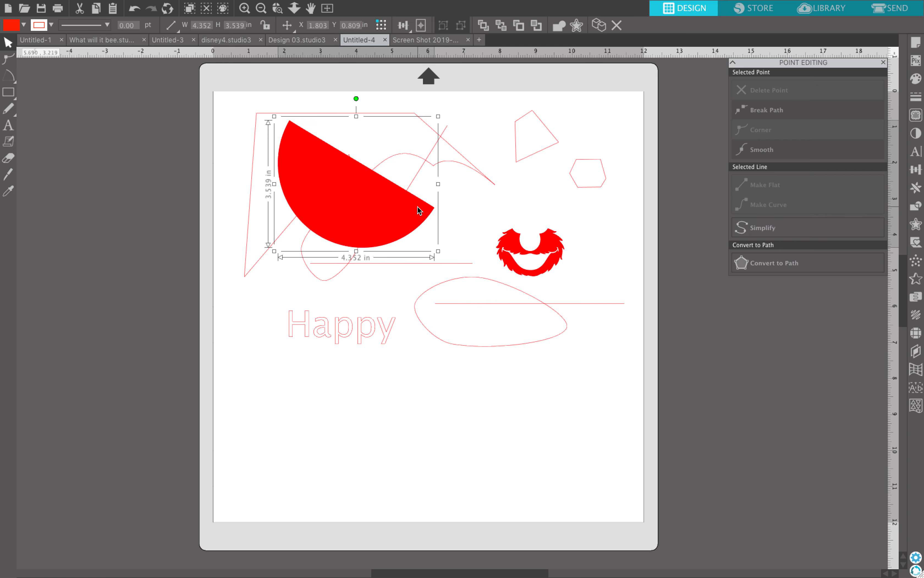
- Delete the red half circle and draw a rounded rectangle about 5.3 by 2.4 in near the page's lower edge
key("Delete")
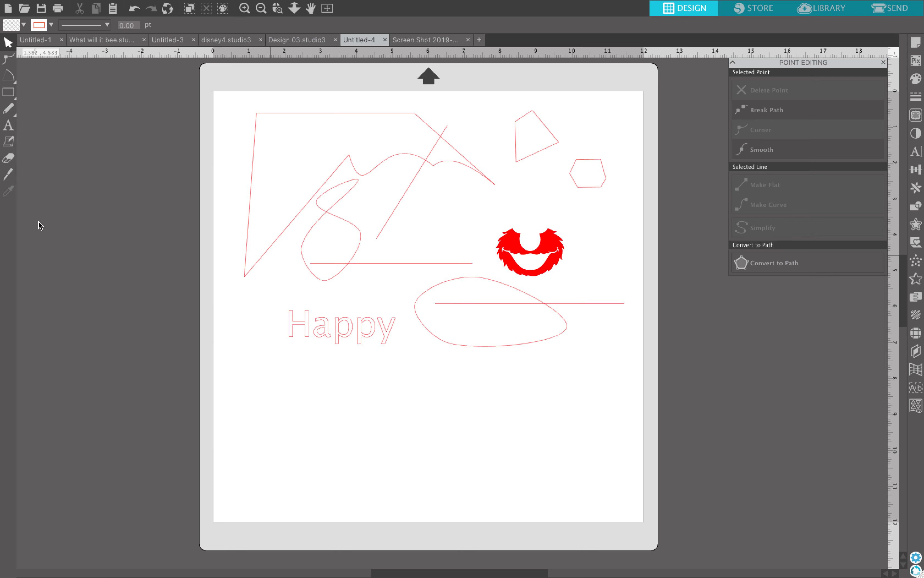
mouse_move(10, 95)
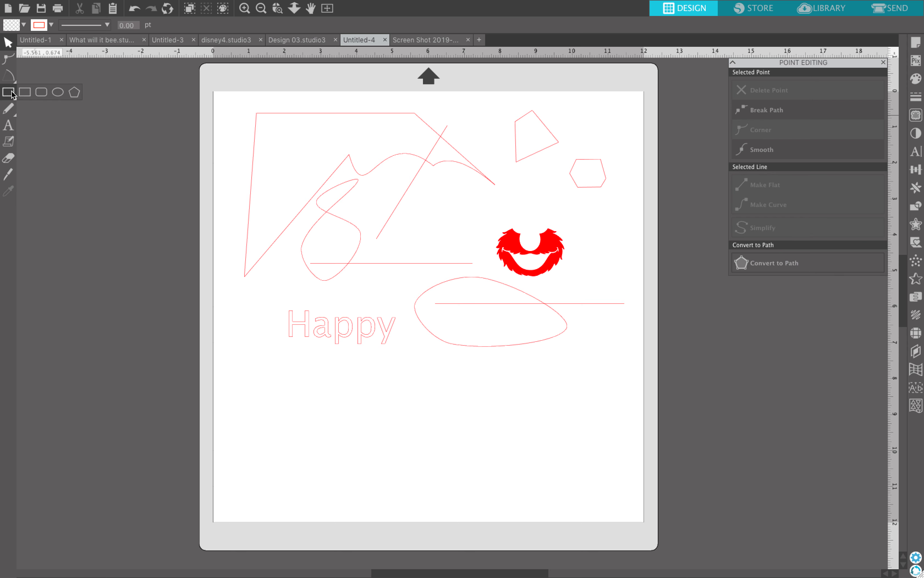
left_click(41, 93)
mouse_move(302, 415)
left_mouse_down()
mouse_move(421, 489)
mouse_move(493, 502)
left_mouse_up()
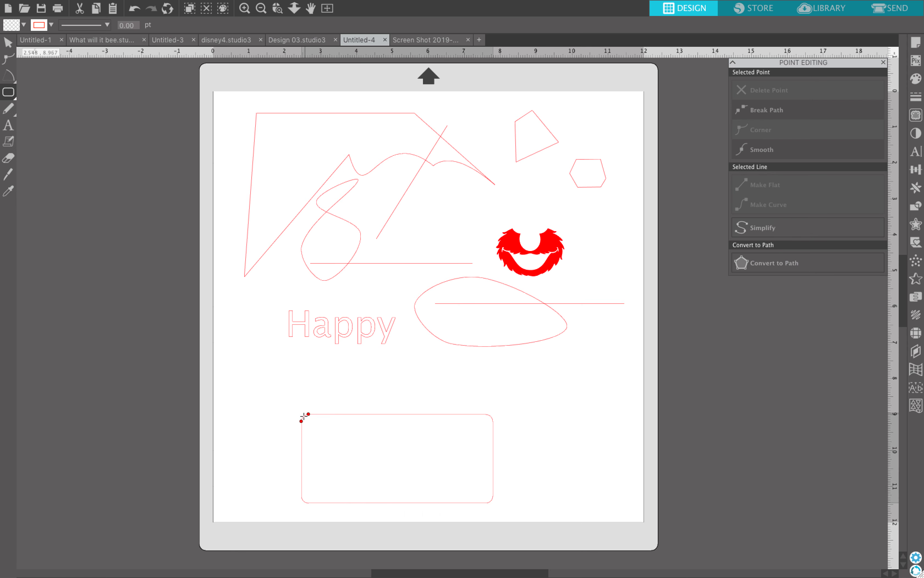
- Reshape the rounded rectangle's corners to their maximum rounding, and reduce both corner radii to about half an inch
left_click_drag(302, 422, 301, 457)
left_click_drag(308, 413, 388, 436)
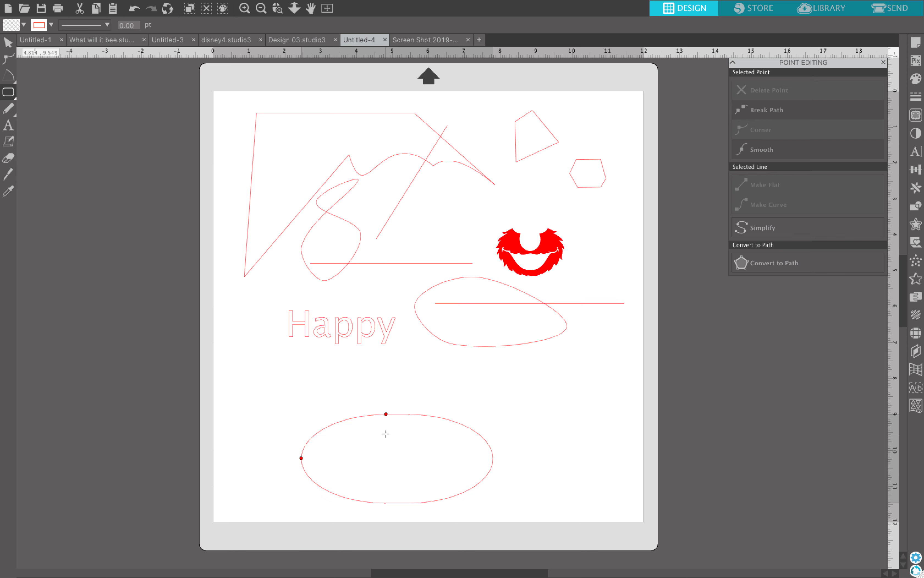
left_click_drag(386, 414, 331, 414)
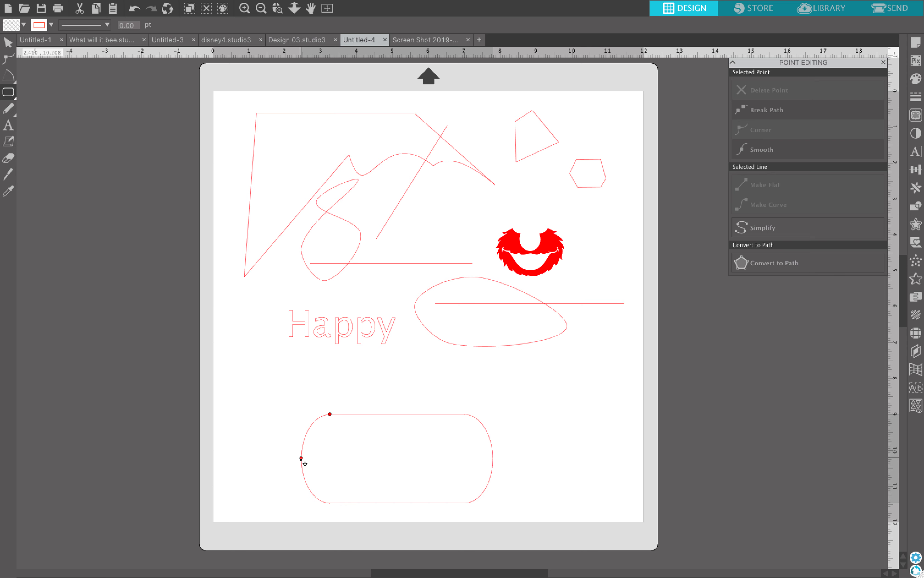
left_click_drag(302, 458, 303, 436)
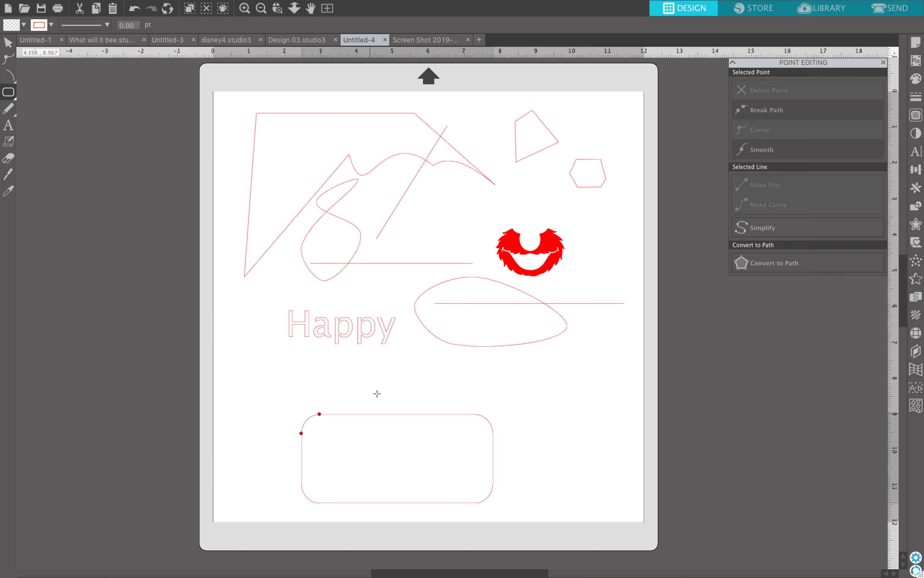
- Draw a second rounded rectangle across the word Happy and beyond the page's left edge, and delete it
left_click_drag(381, 379, 128, 288)
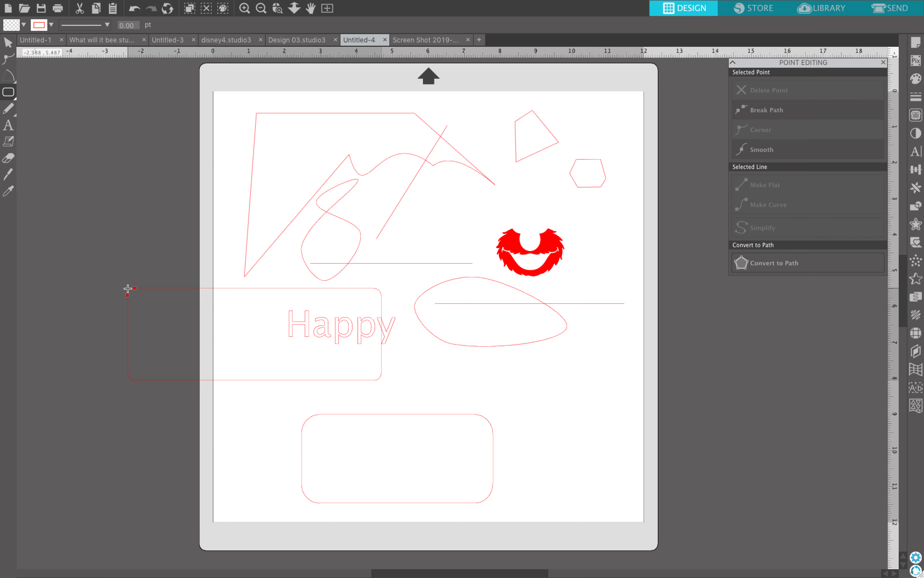
left_click(8, 42)
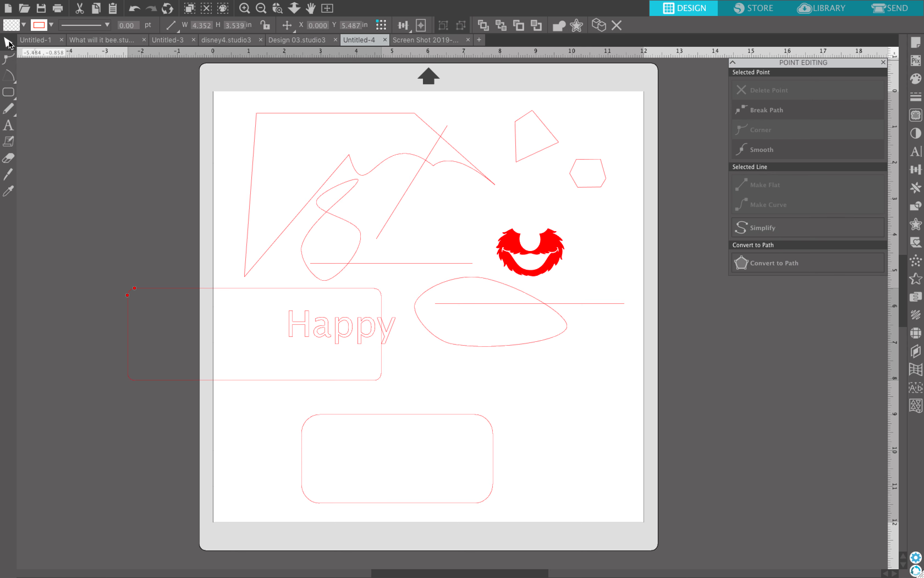
left_click(274, 384)
key("Delete")
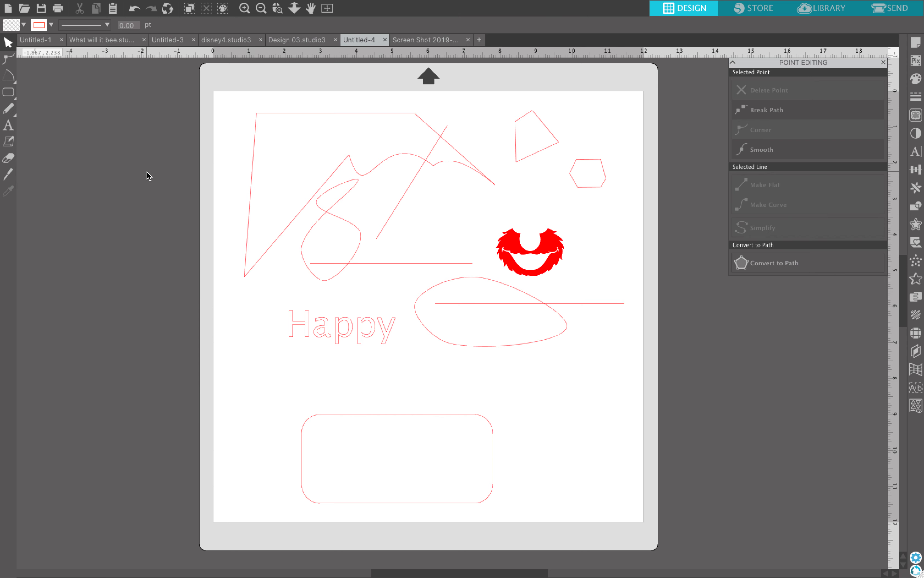
- Draw an ellipse about 4.2 by 3.2 in overlapping the right end of the rounded rectangle
left_click(8, 91)
left_click(58, 92)
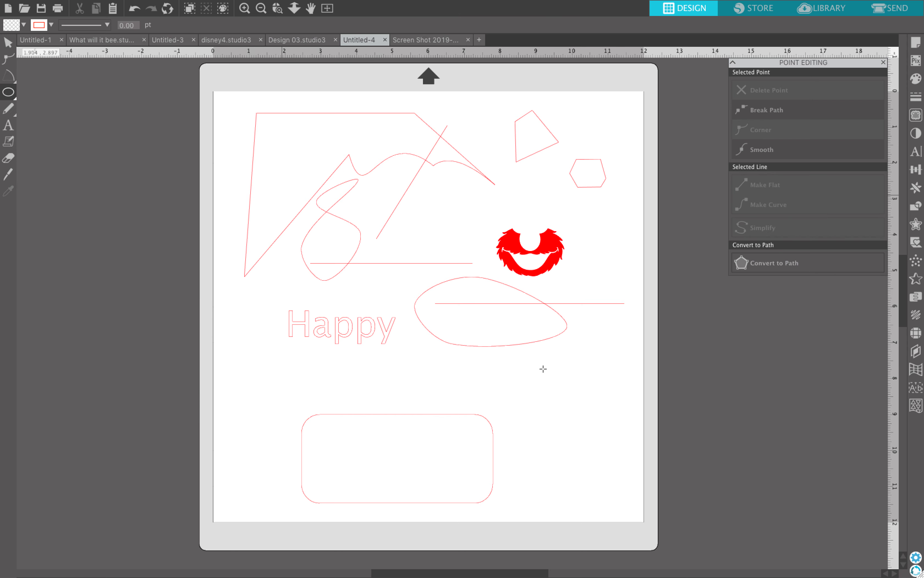
left_click_drag(565, 376, 412, 443)
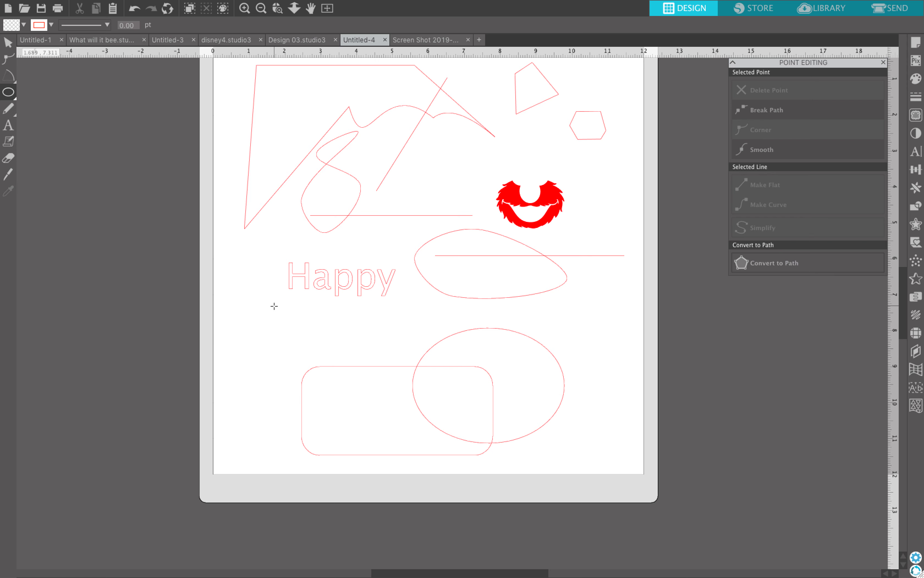
- Draw a trial tall ellipse and two perfect circles around the page's left edge, and remove all three
left_click_drag(275, 306, 208, 500)
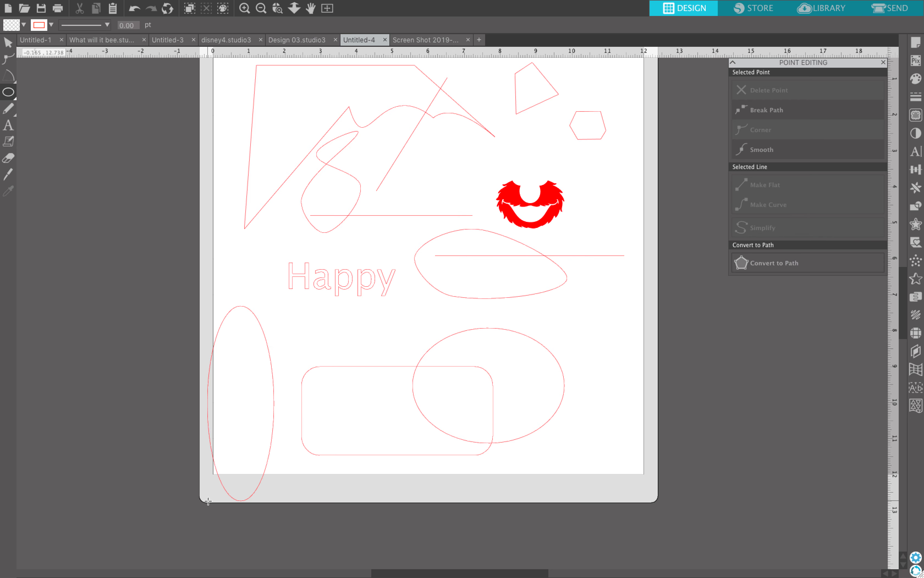
left_click(135, 8)
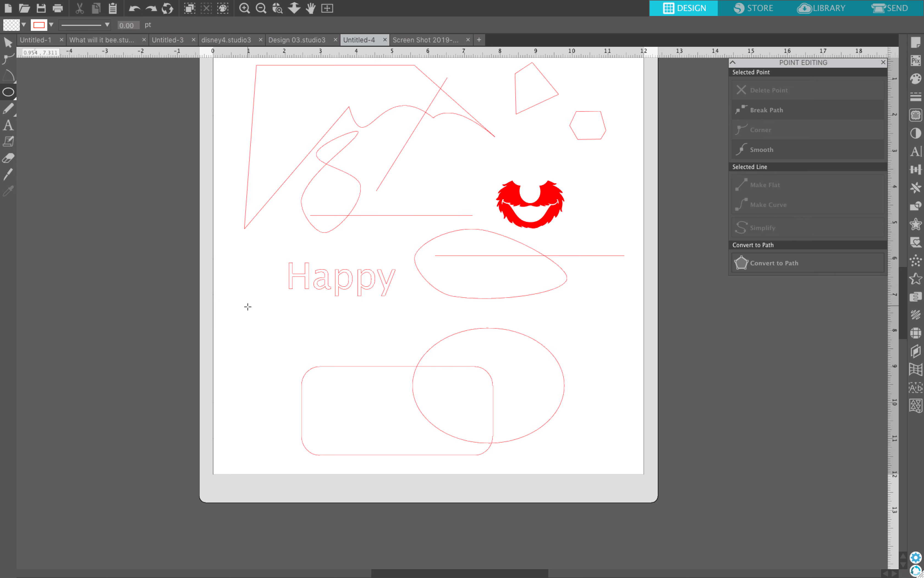
left_click_drag(248, 307, 144, 464)
left_click_drag(220, 320, 16, 72)
left_click(8, 42)
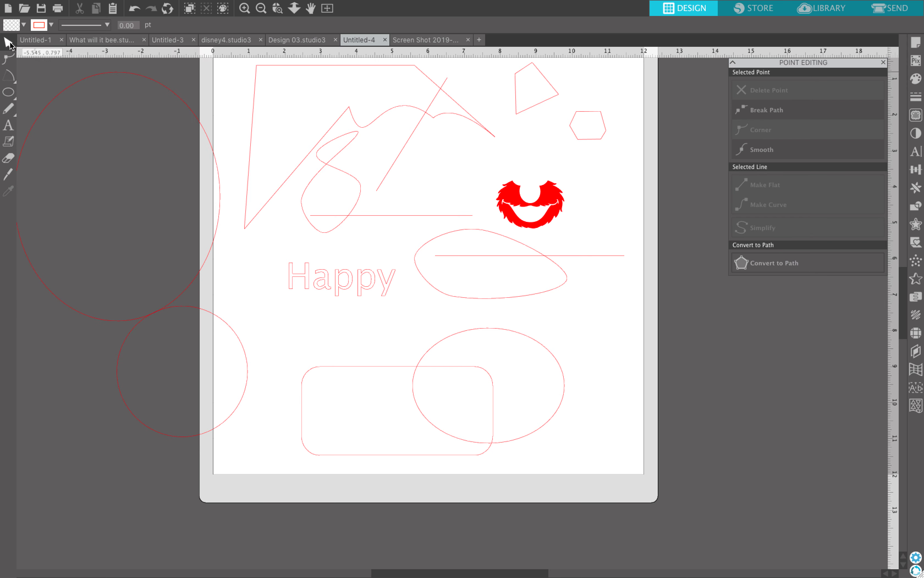
left_click(178, 294)
key("Delete")
left_click(188, 305)
key("Delete")
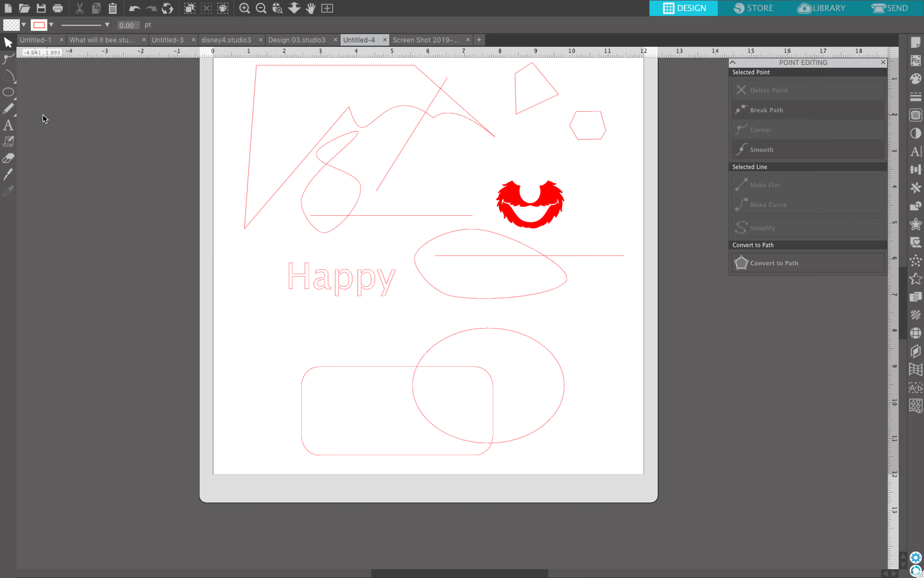
- Draw a looping freehand line across the word Happy and the nearby curves, and undo it
left_click(16, 110)
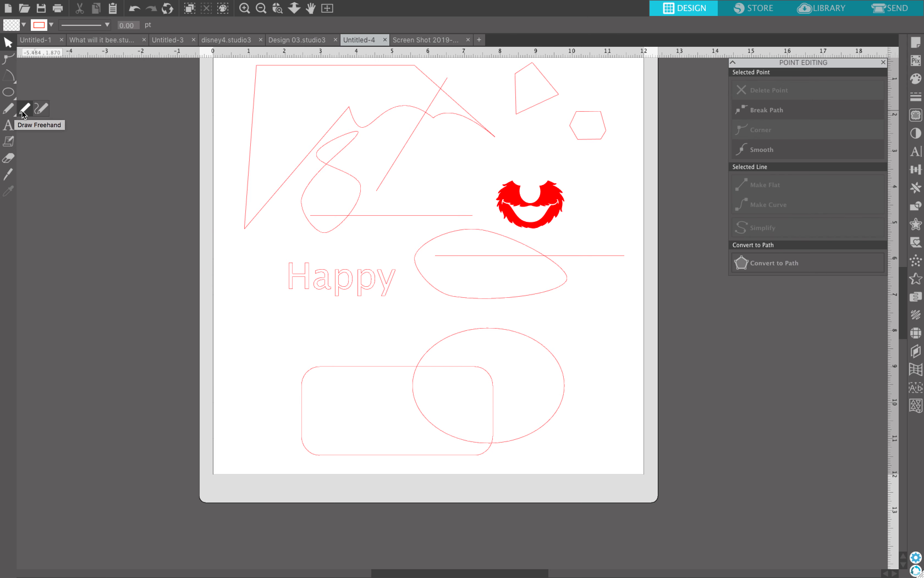
left_click(23, 110)
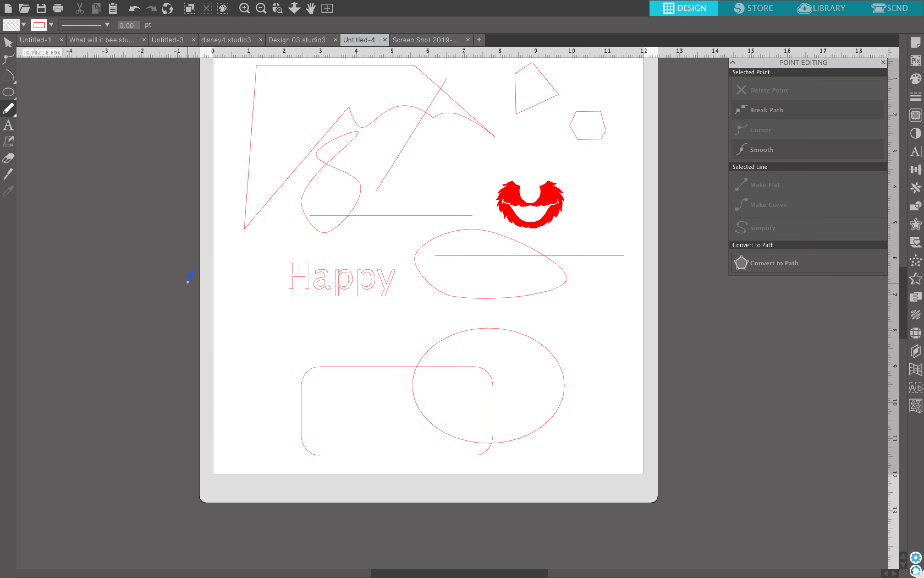
mouse_move(277, 348)
left_mouse_down()
mouse_move(279, 269)
mouse_move(374, 258)
mouse_move(434, 269)
mouse_move(414, 188)
mouse_move(265, 256)
mouse_move(385, 157)
mouse_move(426, 264)
mouse_move(444, 196)
left_mouse_up()
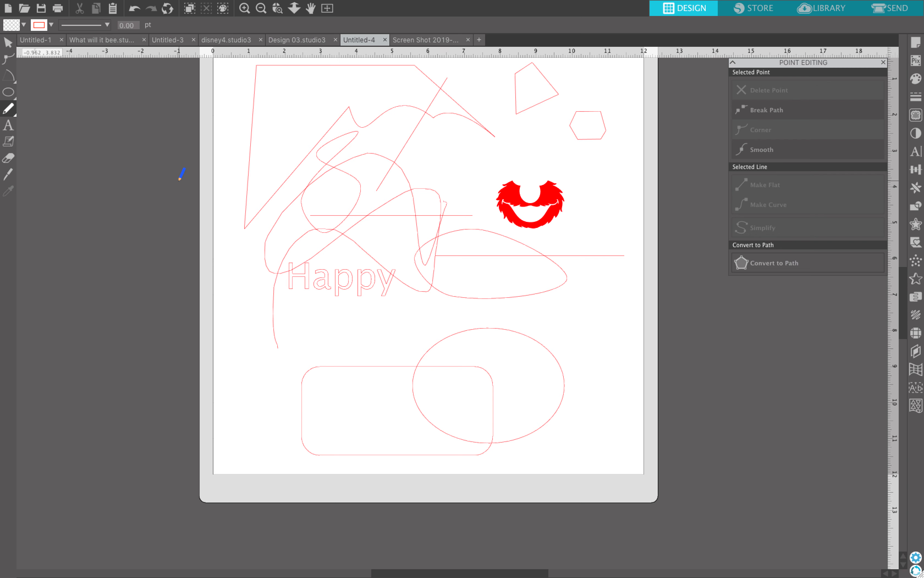
left_click(137, 8)
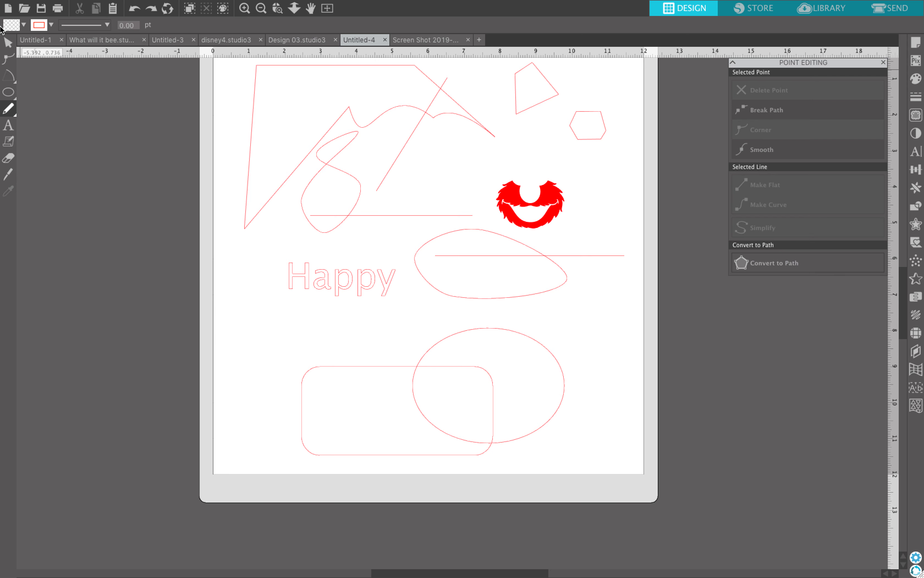
- Delete the word Happy, the curve shape beside it, the rounded rectangle and the ellipse together
left_click(9, 44)
mouse_move(611, 459)
left_mouse_down()
mouse_move(400, 358)
mouse_move(320, 283)
left_mouse_up()
key("Delete")
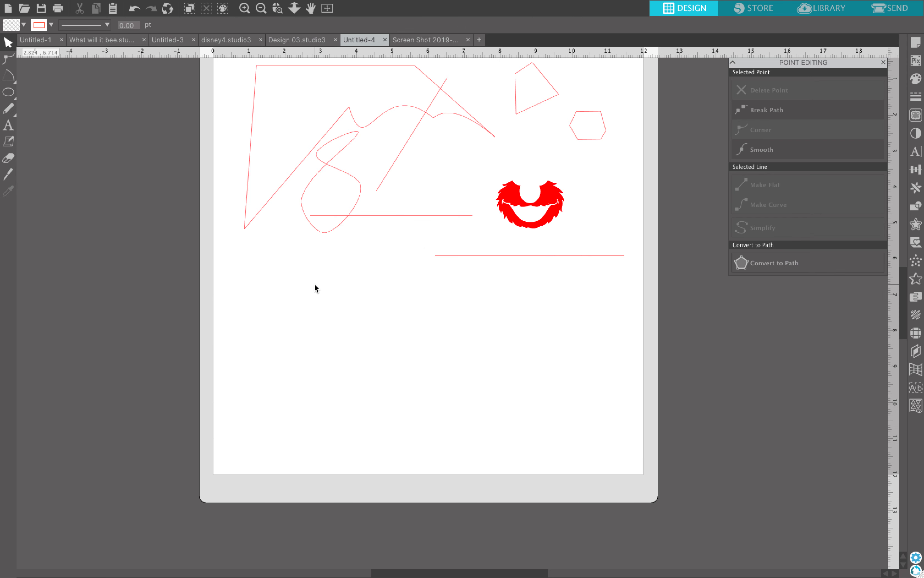
- Draw a freehand wavy line about 9.7 in wide across the cleared area below the straight lines
left_click(8, 110)
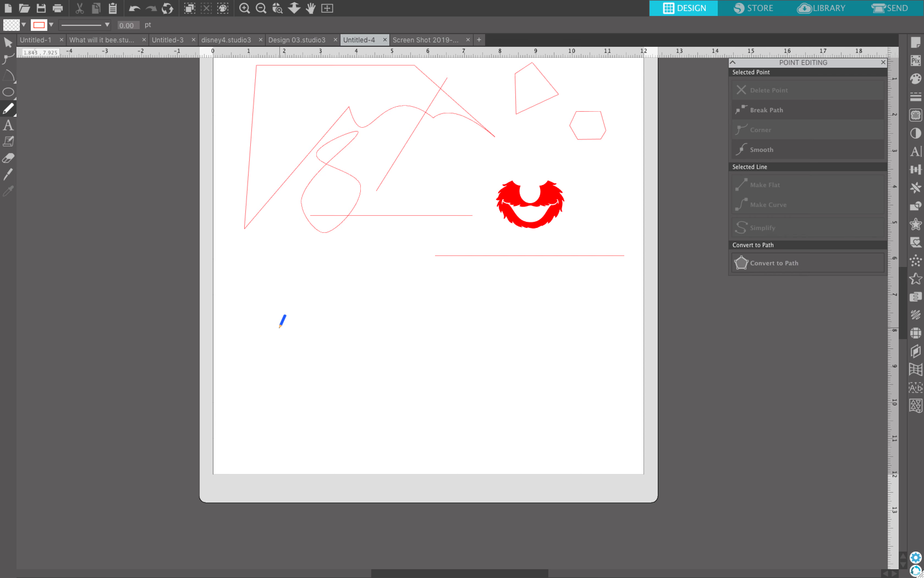
mouse_move(280, 328)
left_mouse_down()
mouse_move(321, 290)
mouse_move(371, 317)
mouse_move(452, 283)
mouse_move(490, 309)
mouse_move(610, 290)
mouse_move(627, 302)
left_mouse_up()
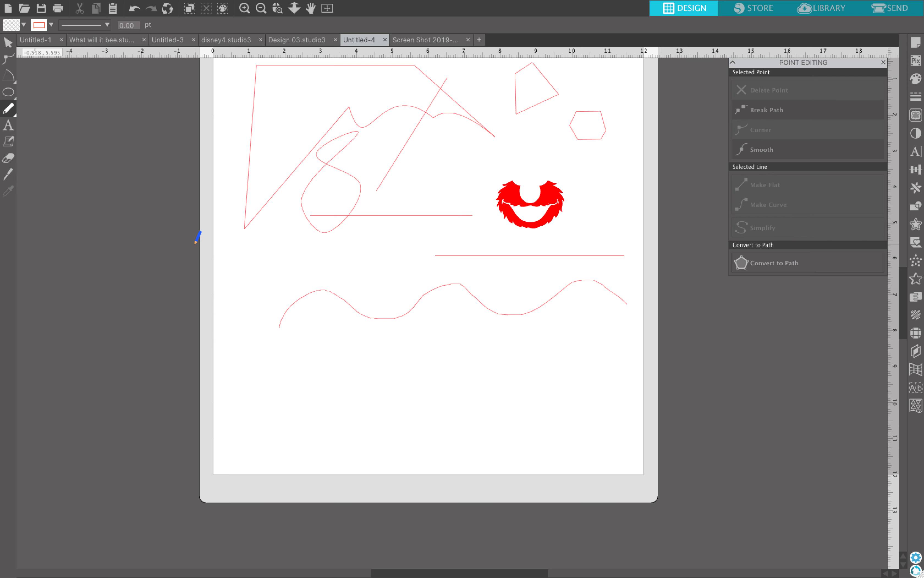
- Draw two smooth freehand wavy lines below the first wave, one with 50% smoothing and one with 94%
left_click(12, 110)
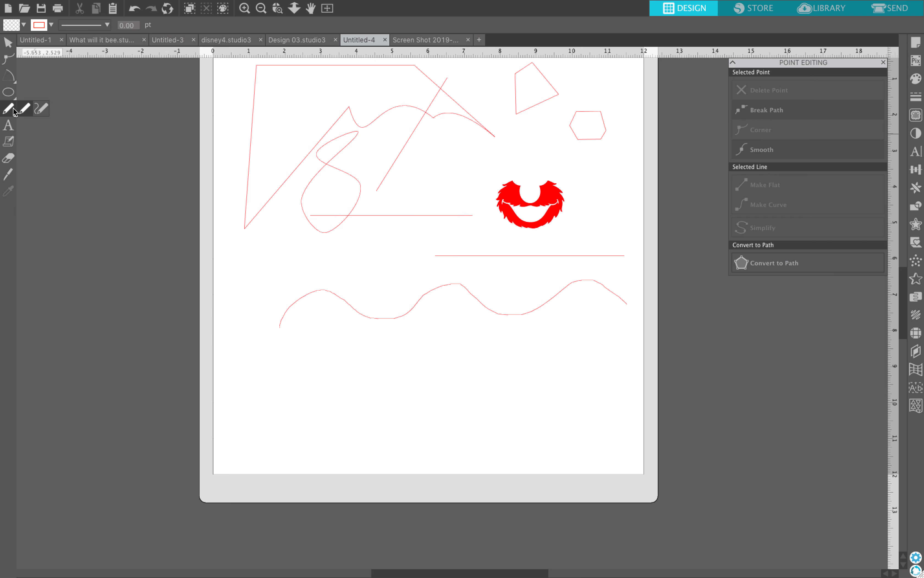
left_click(42, 110)
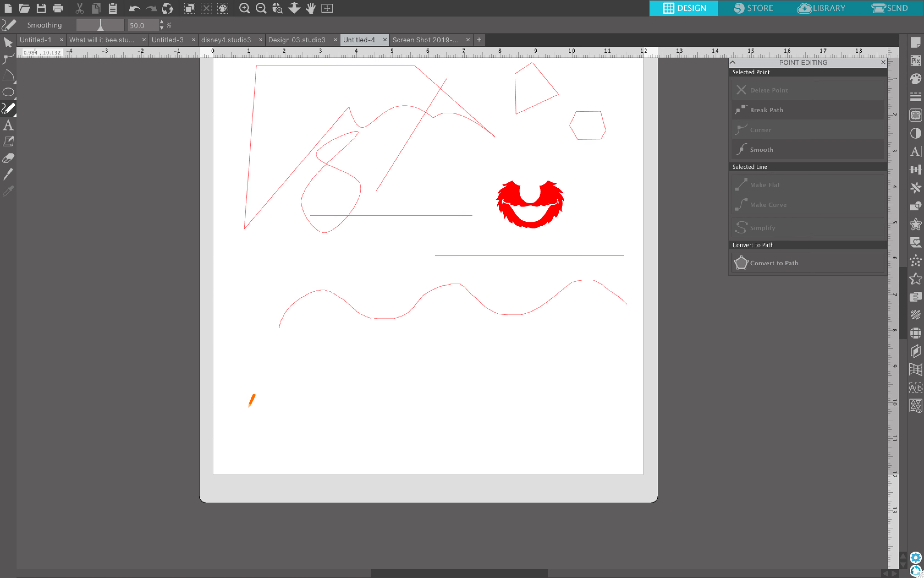
mouse_move(249, 407)
left_mouse_down()
mouse_move(313, 377)
mouse_move(389, 387)
mouse_move(444, 345)
mouse_move(520, 393)
mouse_move(571, 363)
mouse_move(620, 406)
left_mouse_up()
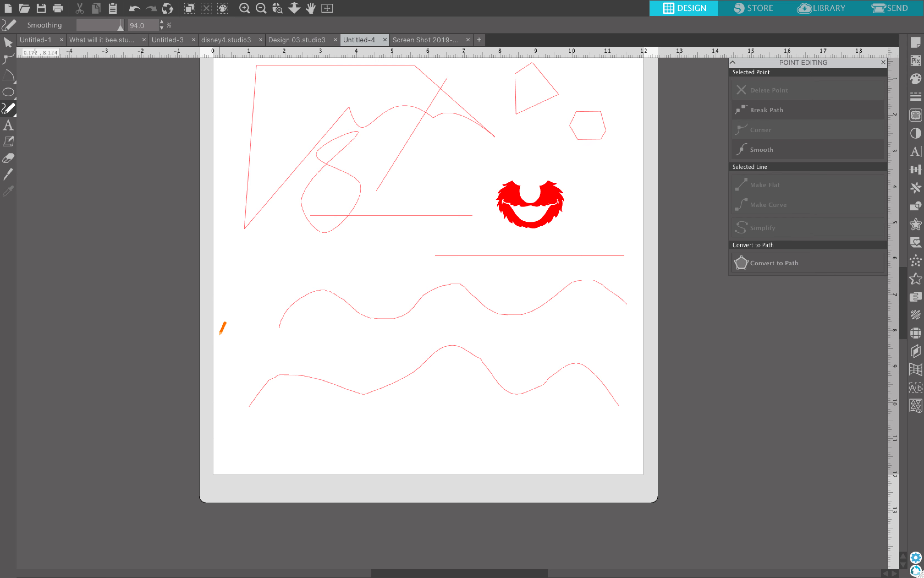
mouse_move(237, 441)
left_mouse_down()
mouse_move(323, 415)
mouse_move(396, 424)
mouse_move(452, 392)
mouse_move(496, 421)
mouse_move(560, 413)
mouse_move(579, 446)
left_mouse_up()
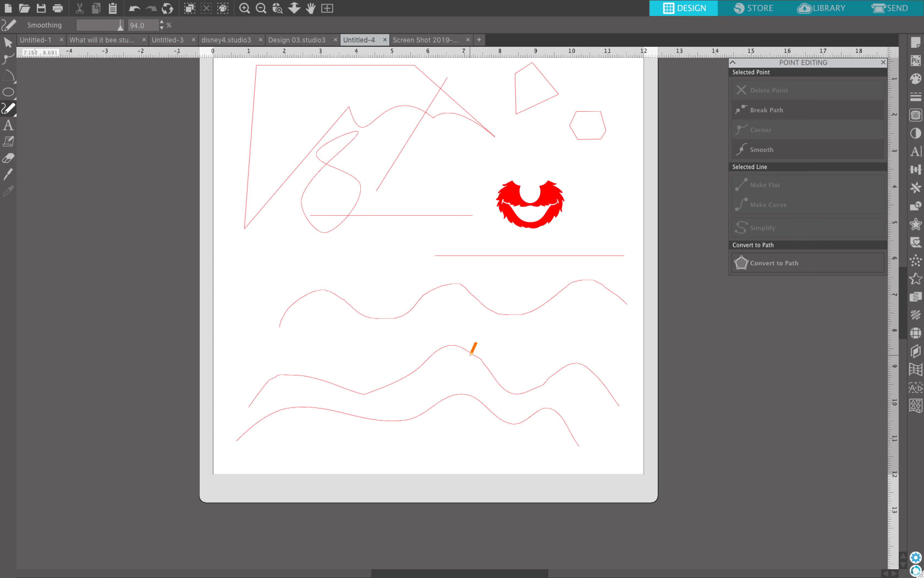
- Simplify the points of the middle wavy line repeatedly to even out its curve, and leave point editing
left_click(8, 43)
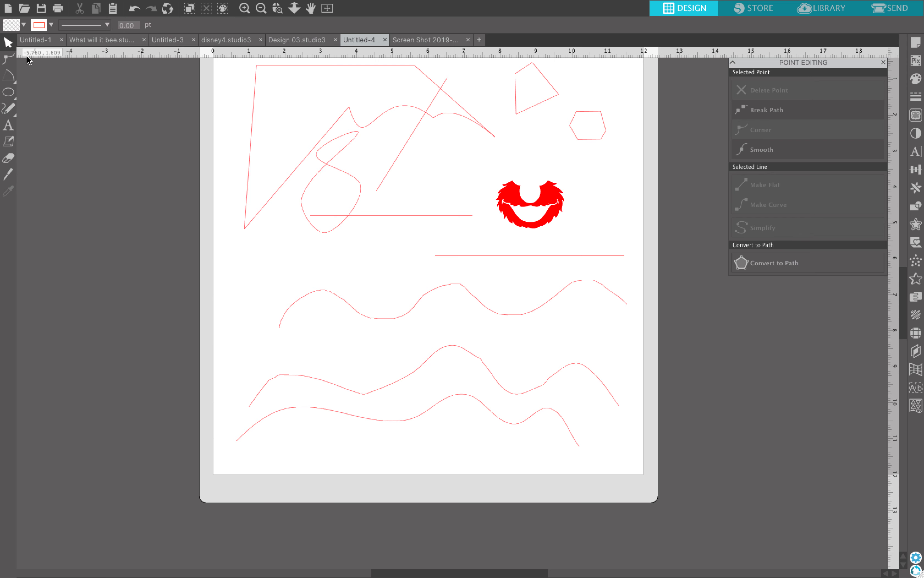
left_click(426, 365)
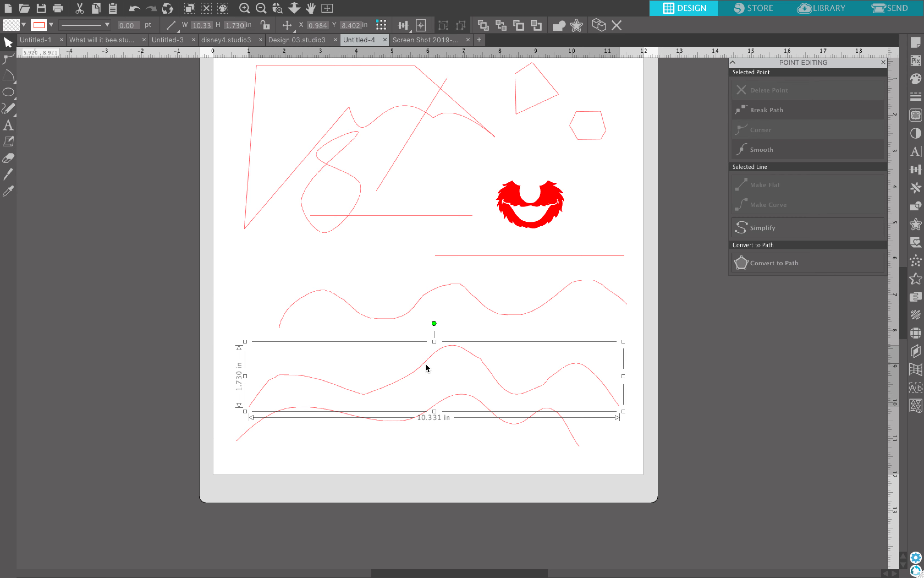
double_click(426, 364)
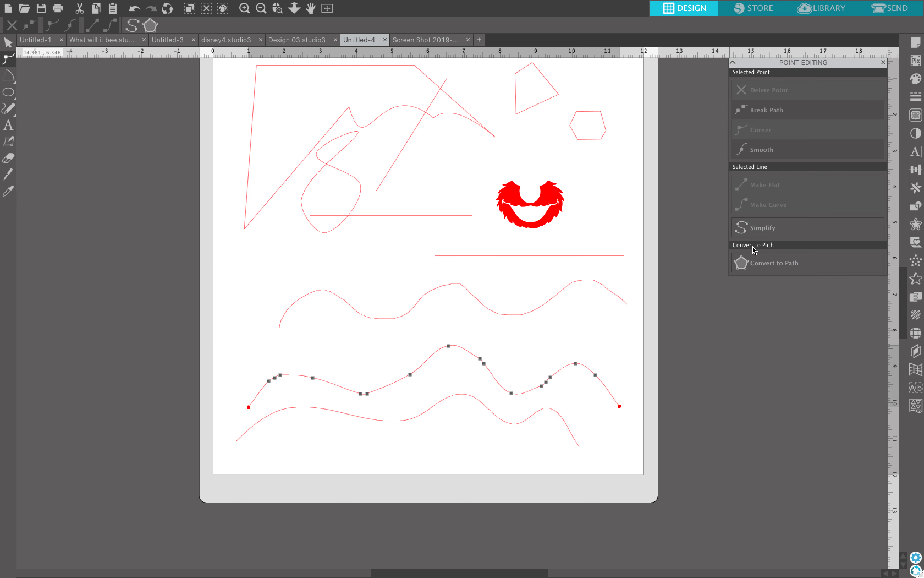
left_click(762, 229)
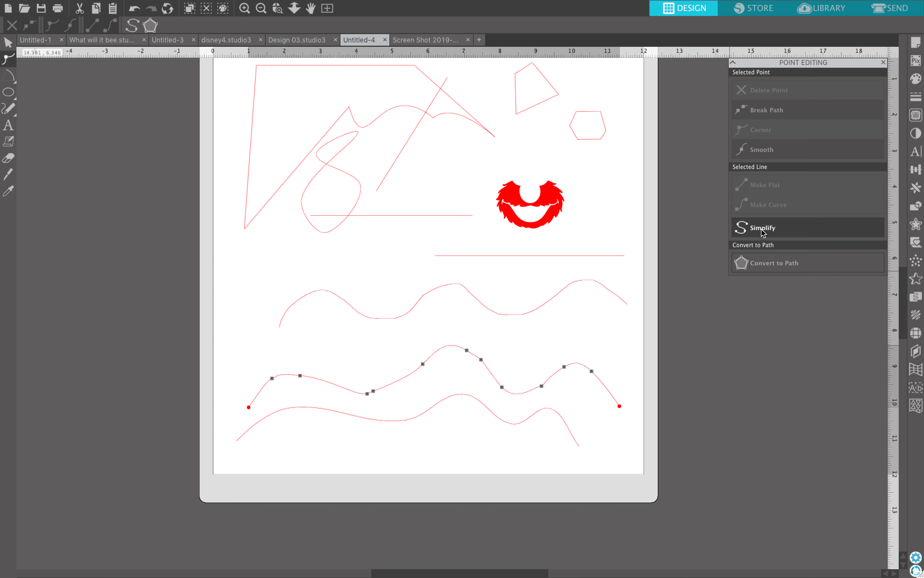
left_click(762, 229)
left_click(762, 229)
left_click(762, 230)
left_click(763, 229)
left_click(762, 230)
left_click(763, 229)
left_click(762, 229)
left_click(763, 229)
left_click(762, 229)
left_click(762, 229)
left_click(762, 229)
left_click(762, 229)
left_click(763, 229)
left_click(515, 343)
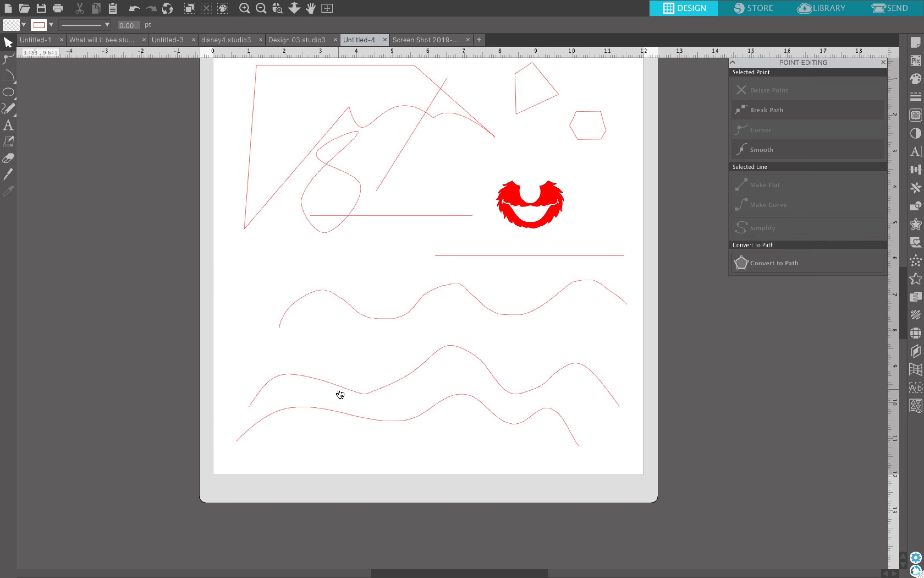
scroll(437, 323, "up", 3)
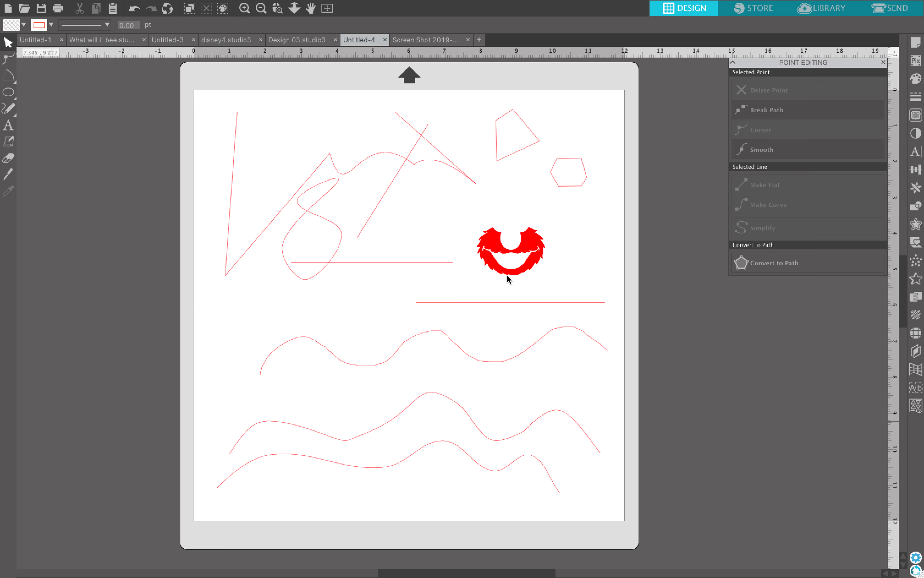
mouse_move(615, 3)
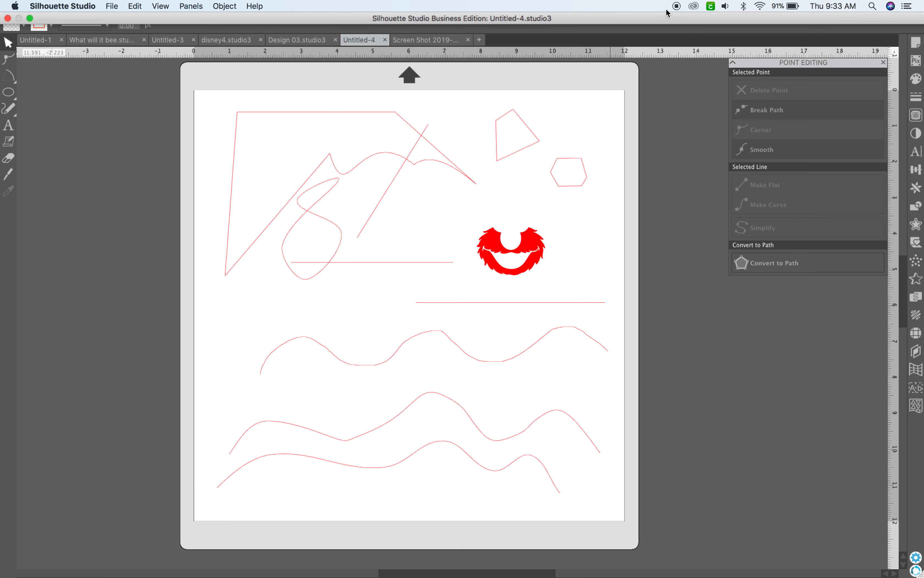